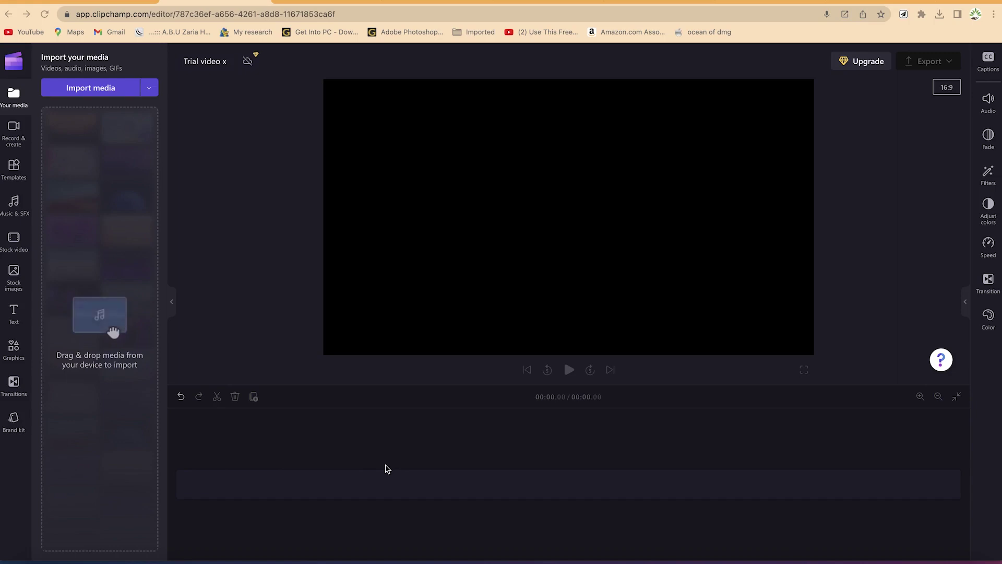
# Switch to the Clipchamp folder in Finder and examine the images and videos inside the B Rolls folder
pyautogui.hotkey('ctrl', 'Up')
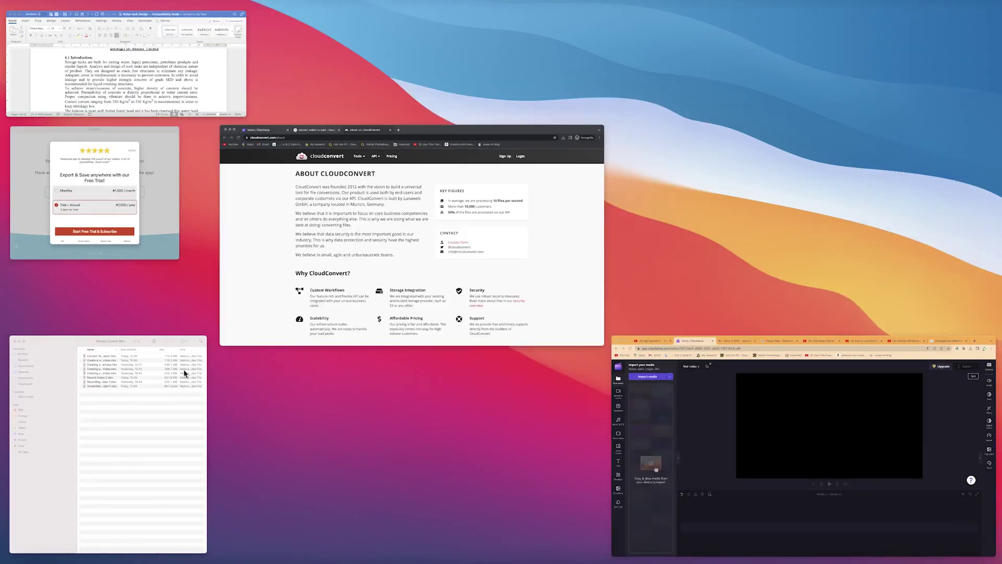
pyautogui.click(155, 397)
pyautogui.click(63, 92)
pyautogui.doubleClick(256, 56)
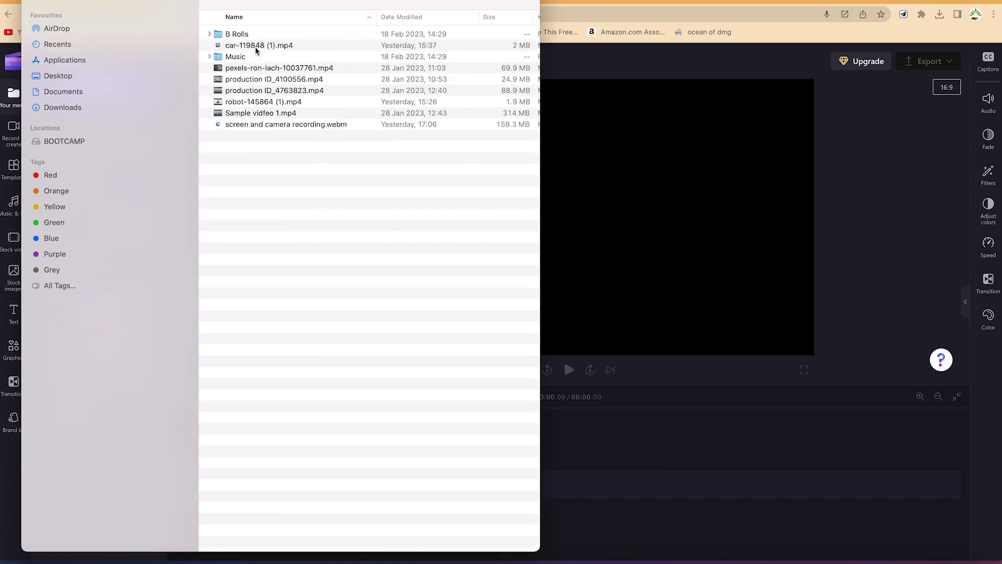
pyautogui.click(210, 34)
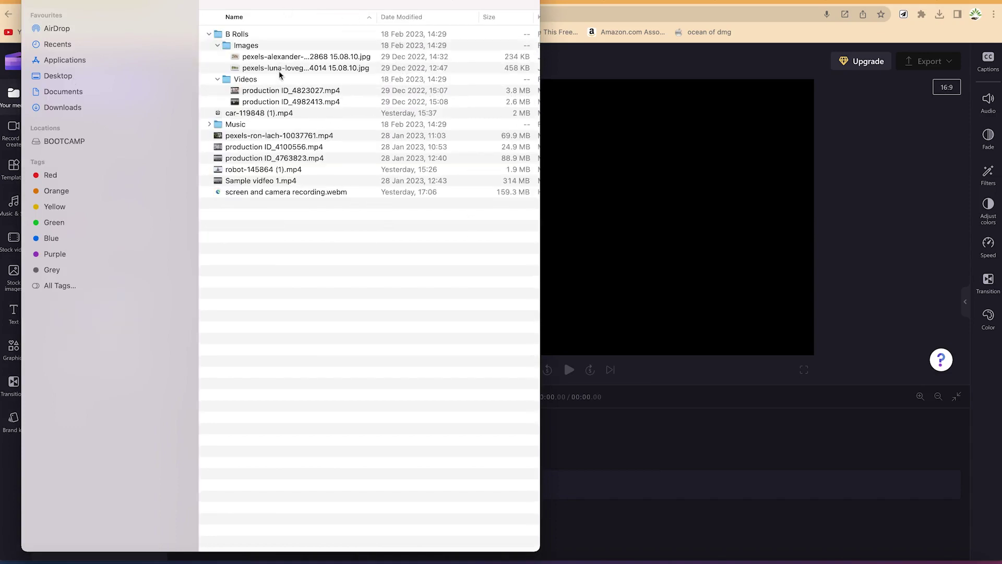
pyautogui.click(252, 82)
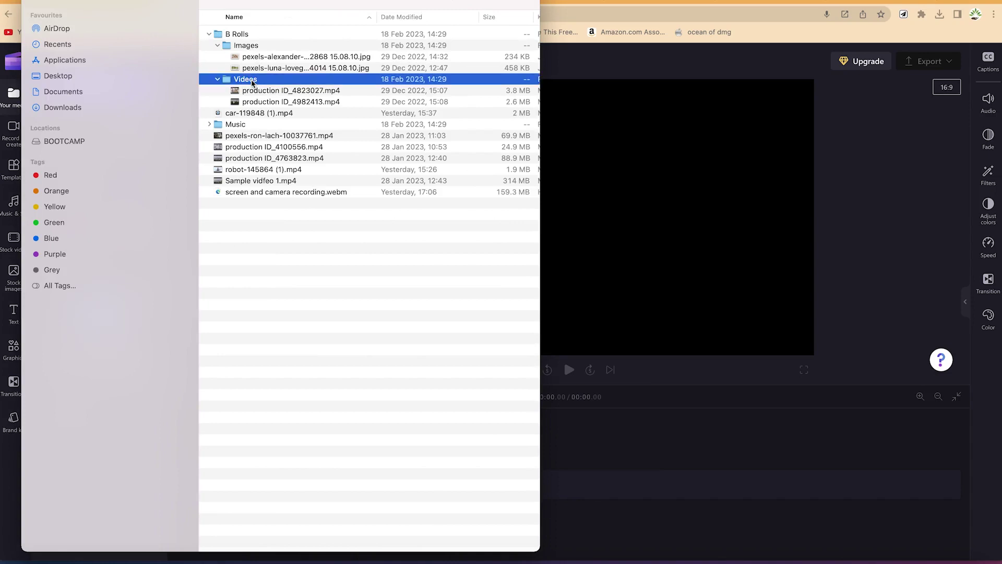
pyautogui.click(266, 92)
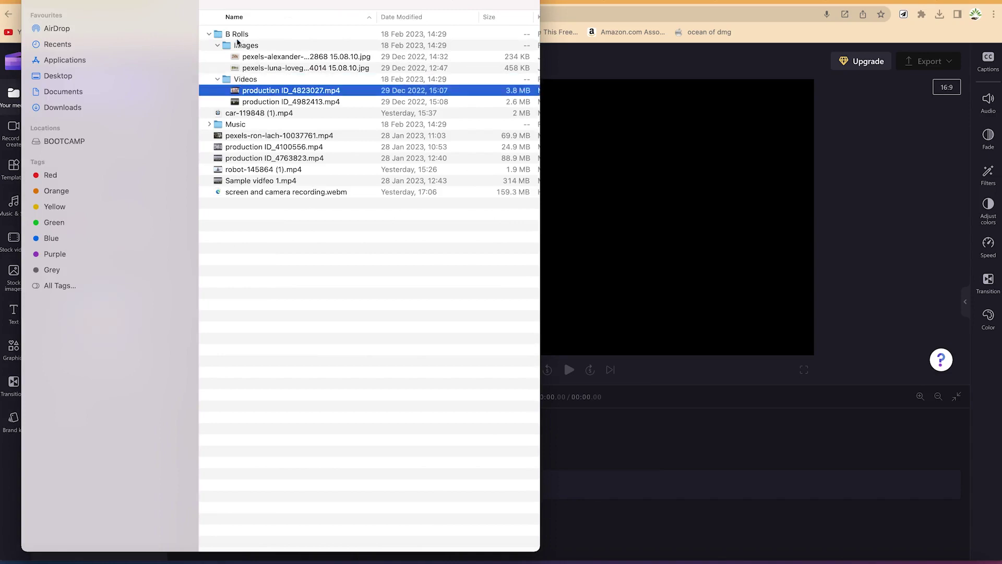
pyautogui.click(255, 83)
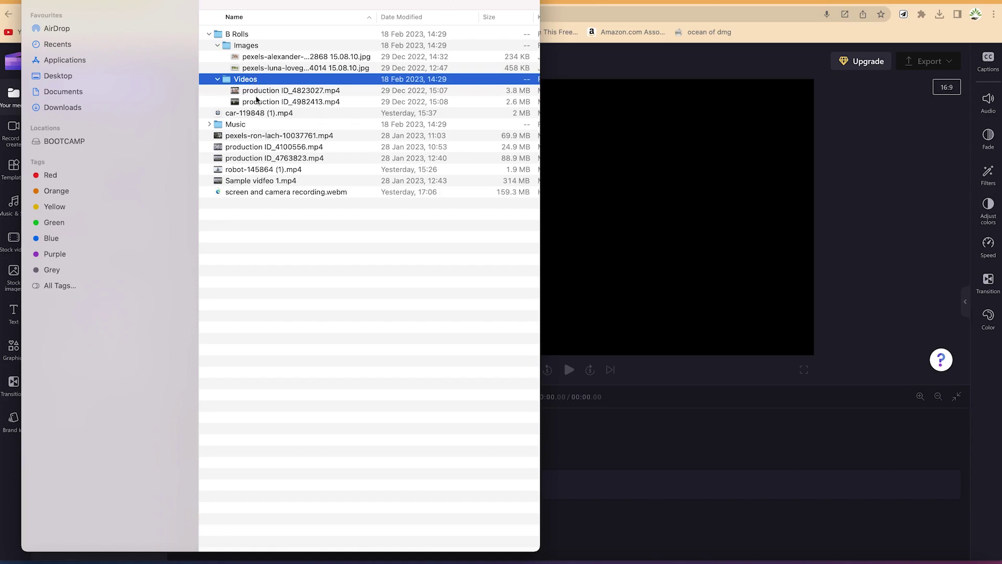
# Check the contents of the Music folder, collapse all expanded folders, and return to the video editor
pyautogui.click(209, 124)
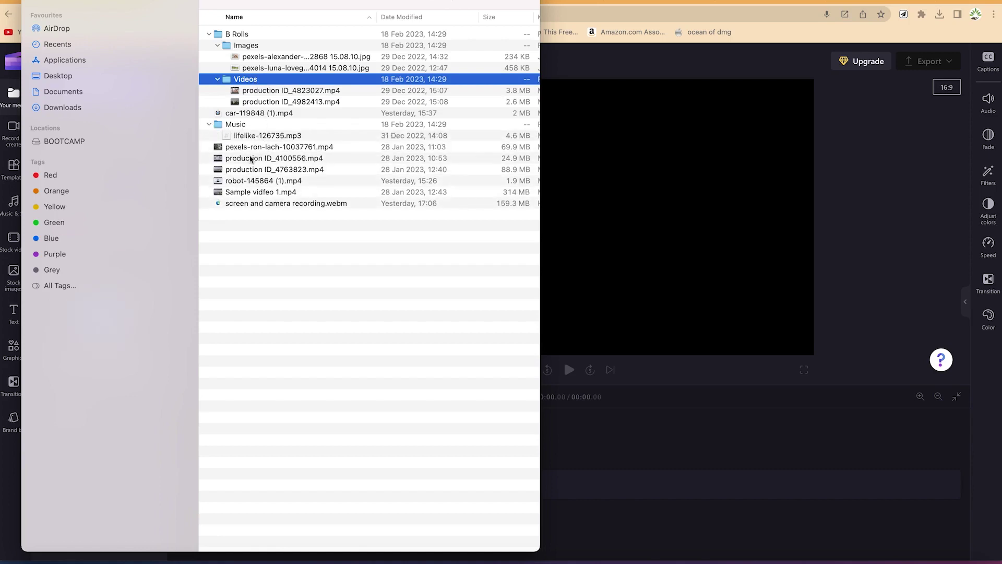
pyautogui.click(210, 124)
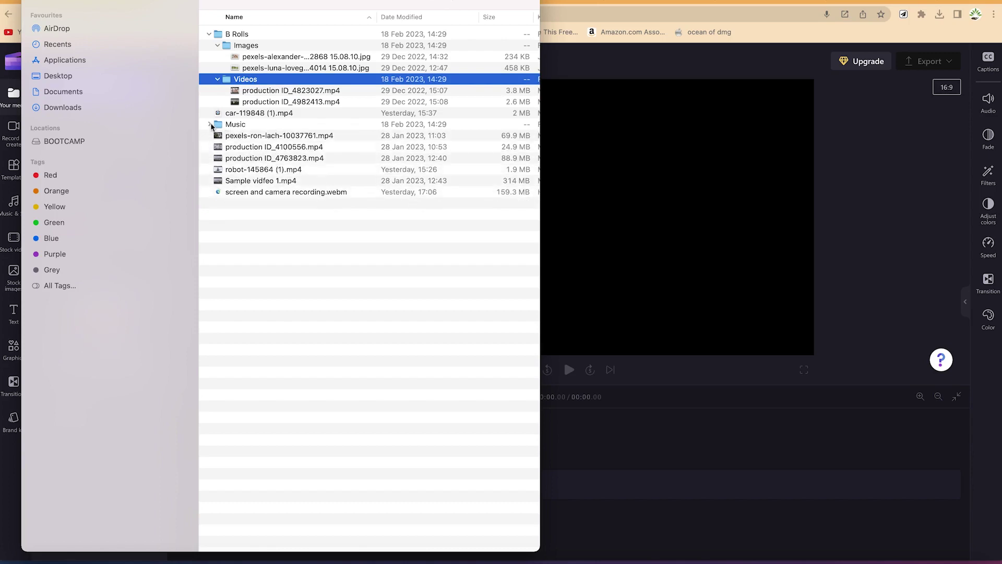
pyautogui.click(217, 79)
pyautogui.click(218, 46)
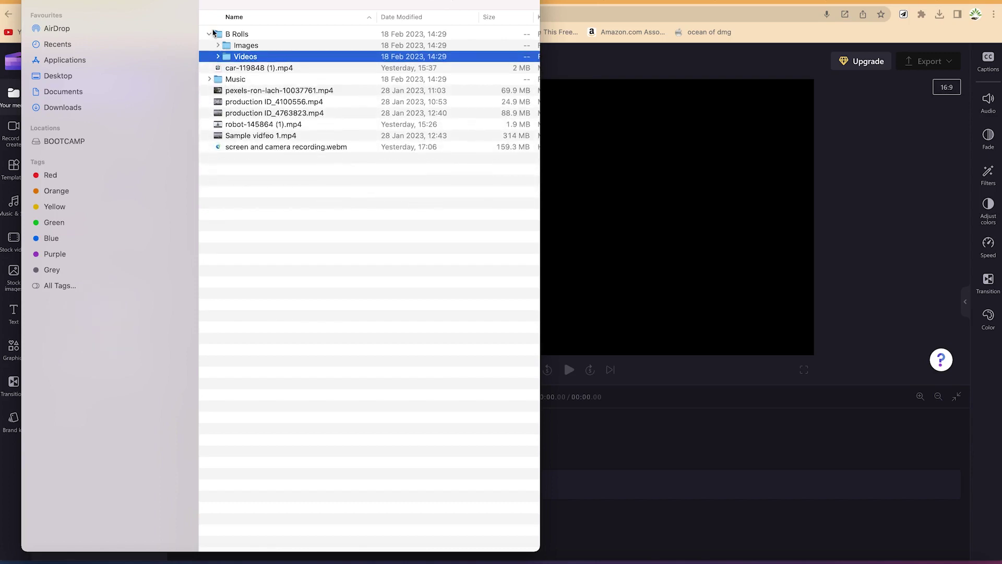
pyautogui.click(210, 34)
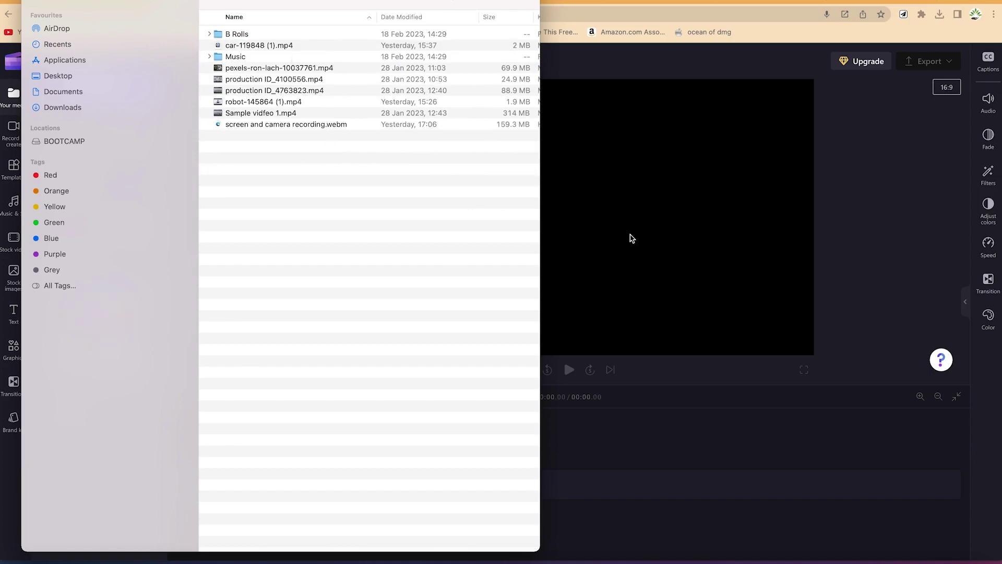
pyautogui.press('Escape')
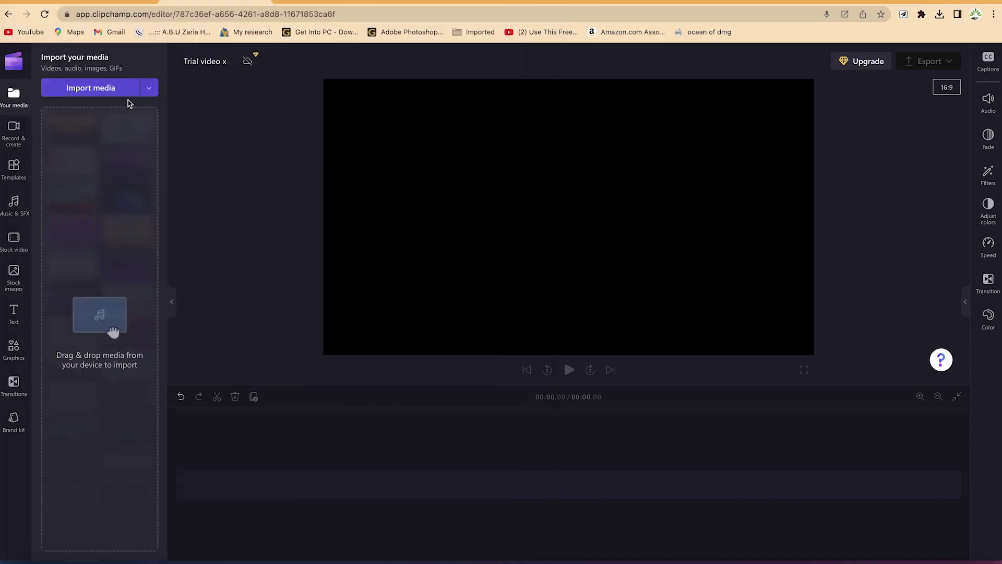
# Import both JPG pictures from the Images folder inside B Rolls into the project media
pyautogui.click(91, 89)
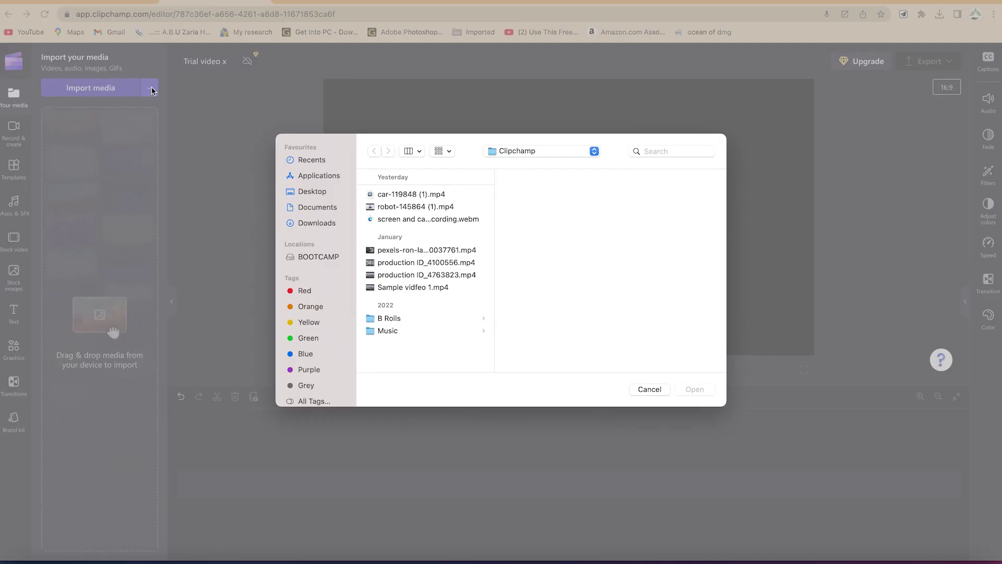
pyautogui.click(390, 319)
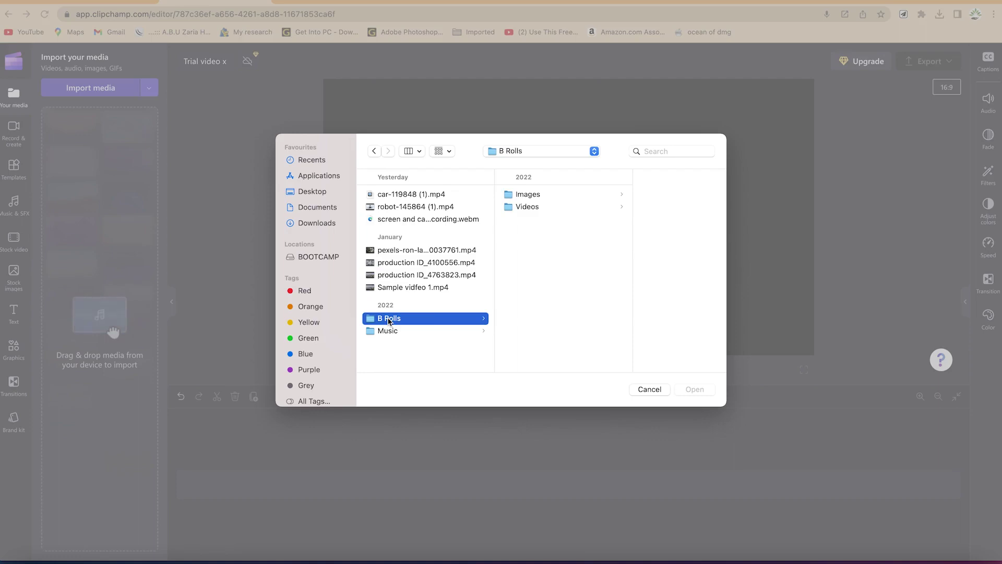
pyautogui.click(525, 198)
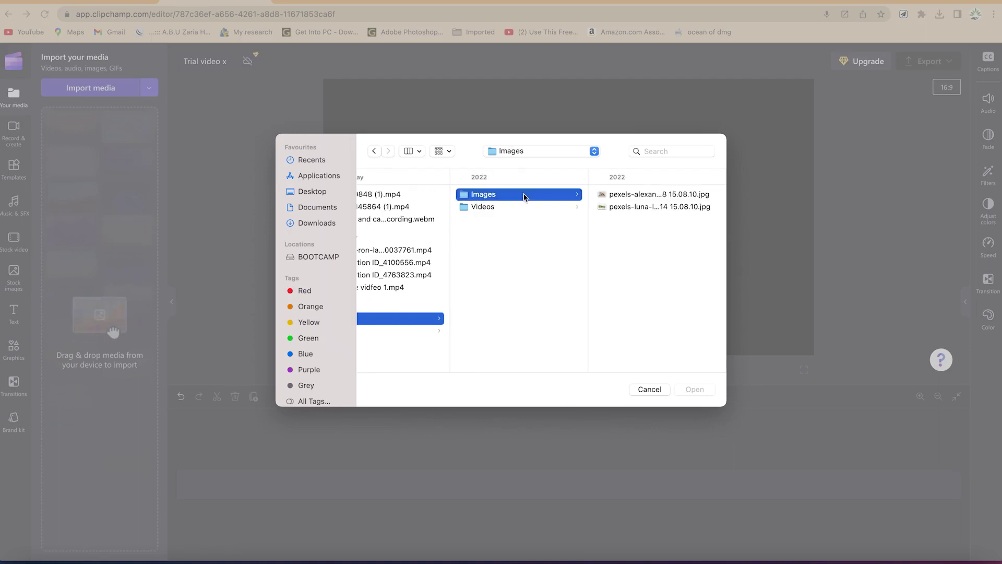
pyautogui.moveTo(676, 255); pyautogui.dragTo(647, 178)
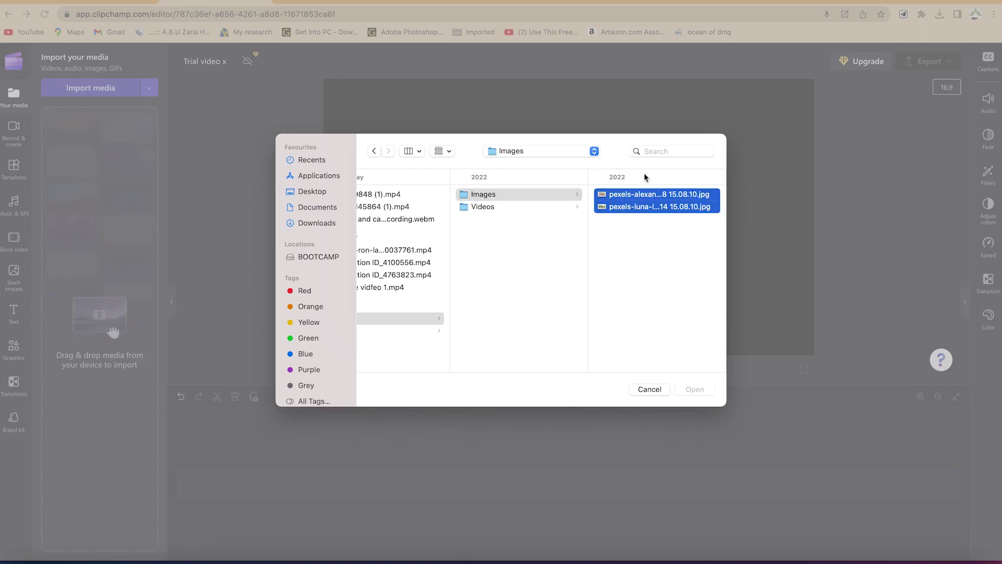
pyautogui.click(695, 390)
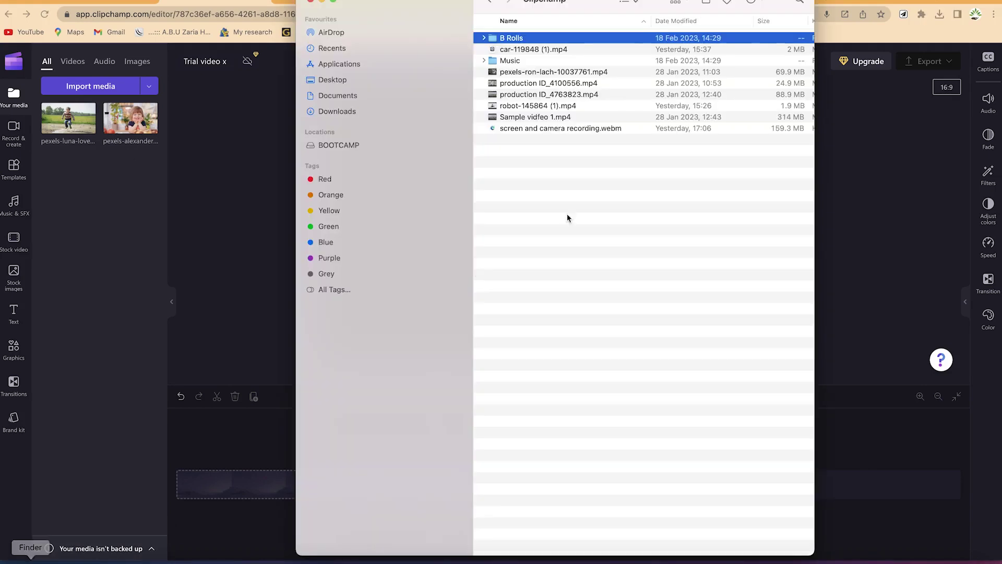
# Add both videos, production ID_4823027.mp4 and production ID_4982413.mp4, from Finder's B Rolls Videos folder to the project media
pyautogui.doubleClick(553, 41)
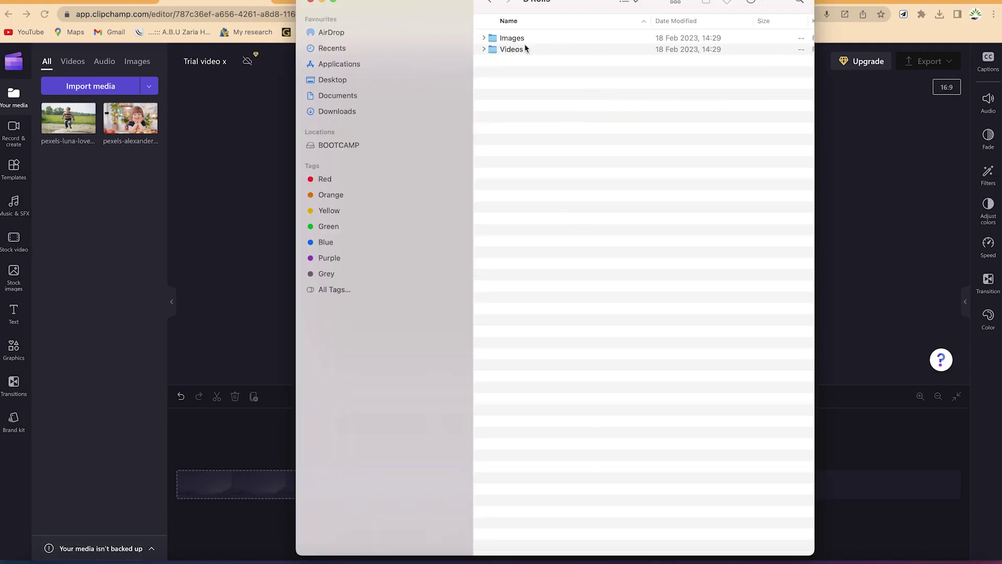
pyautogui.doubleClick(515, 49)
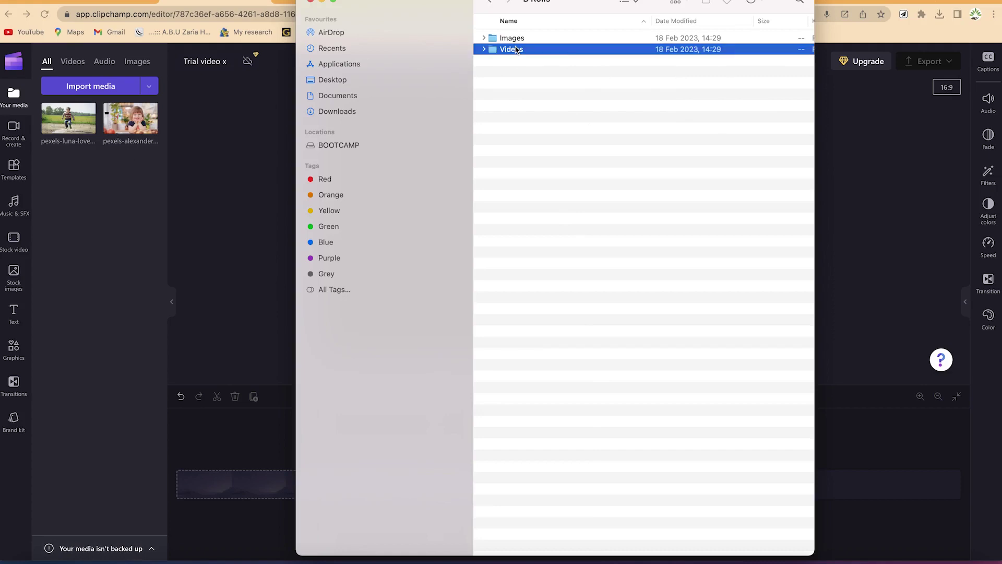
pyautogui.press('super+a')
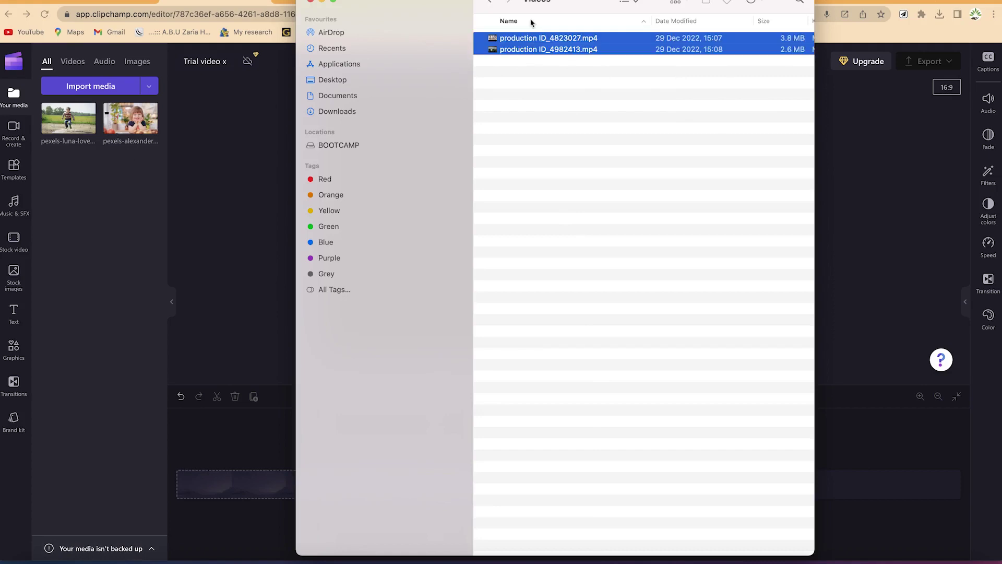
pyautogui.moveTo(503, 52); pyautogui.dragTo(76, 262)
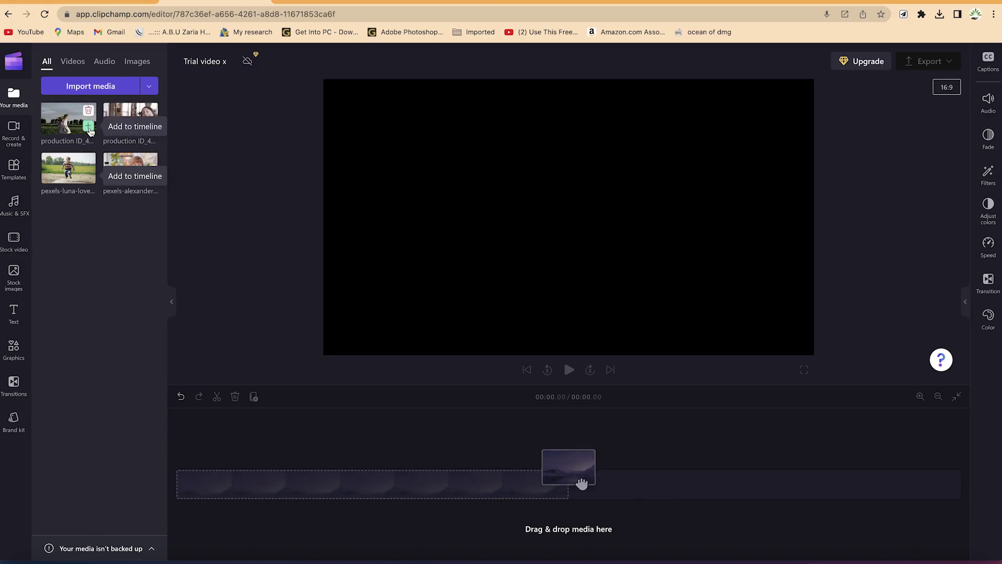
# Place production ID_4982413.mp4 on the timeline and preview it from the beginning to about 5.3 seconds
pyautogui.click(89, 127)
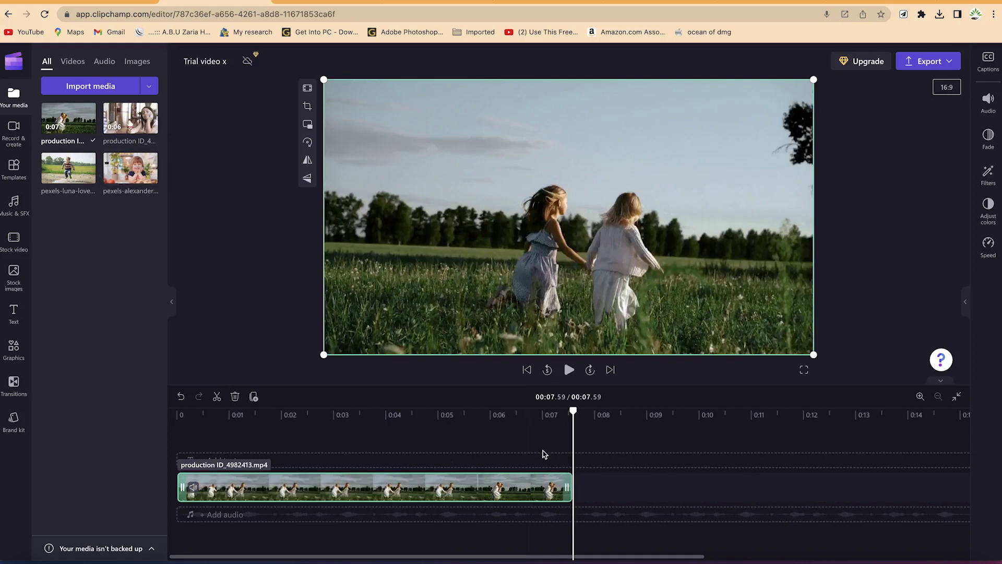
pyautogui.moveTo(574, 411); pyautogui.dragTo(161, 394)
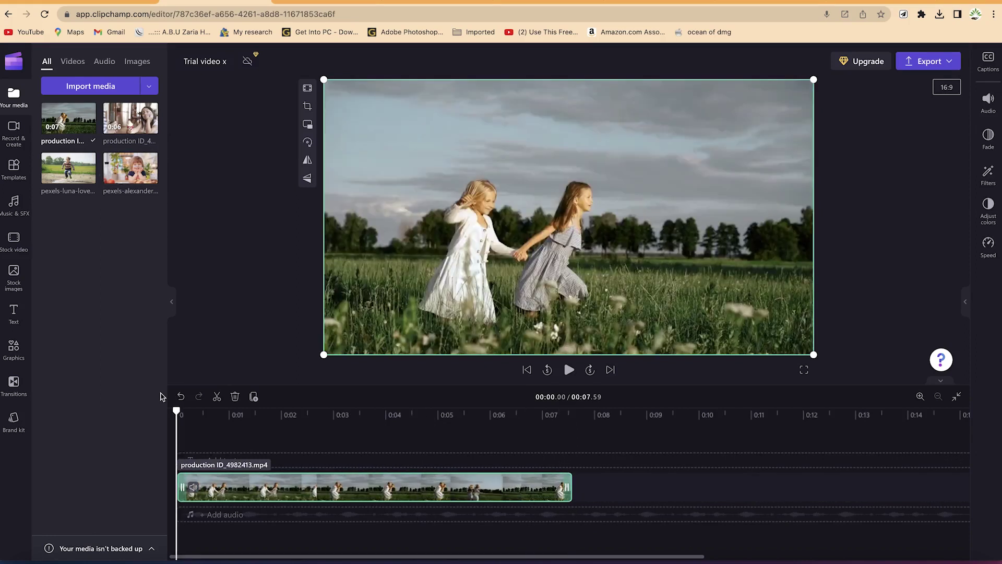
pyautogui.press('space')
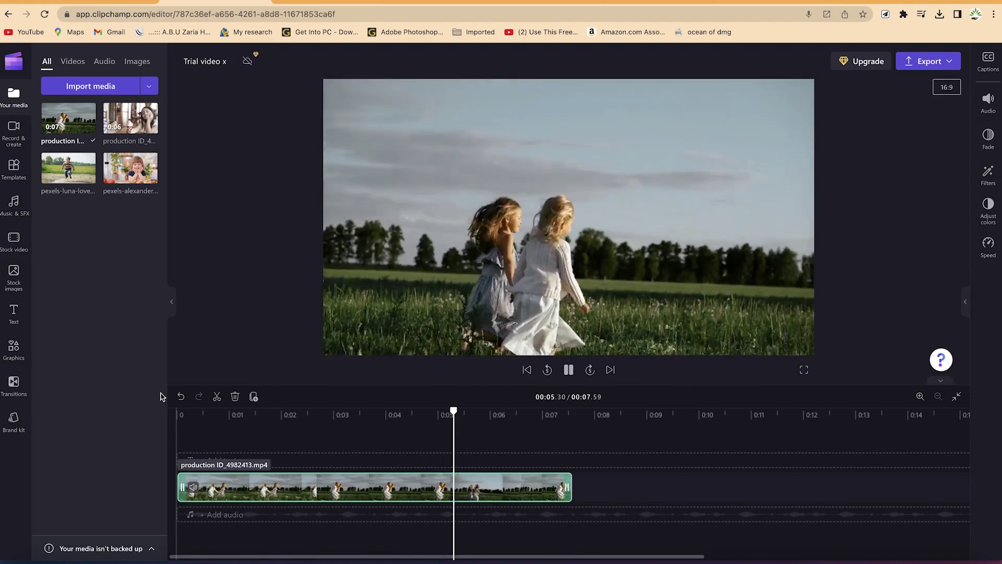
pyautogui.press('space')
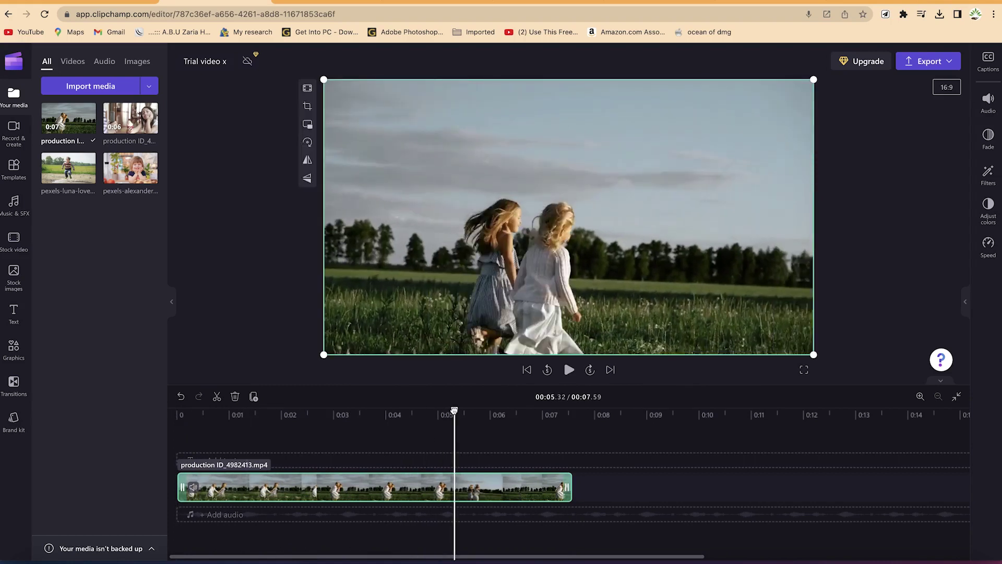
# Scrub the playhead to 4.44 seconds and shift the clip to start at about 1.6 seconds on the timeline
pyautogui.moveTo(298, 389); pyautogui.dragTo(409, 389)
pyautogui.moveTo(339, 492); pyautogui.dragTo(424, 487)
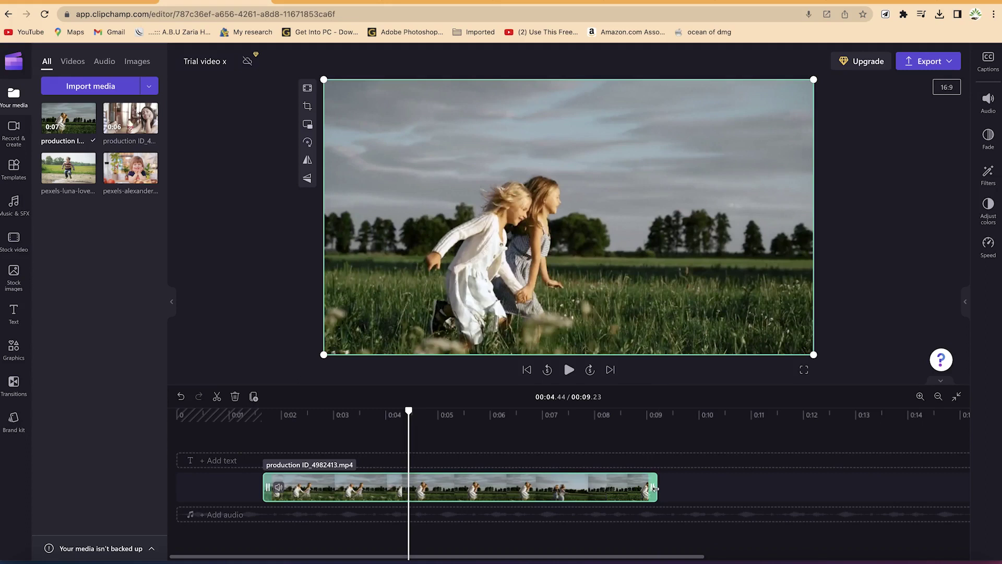
# Trim the clip's end to 7.21 seconds, and try trimming its start to about 4.5 seconds before extending it back
pyautogui.moveTo(656, 488); pyautogui.dragTo(551, 489)
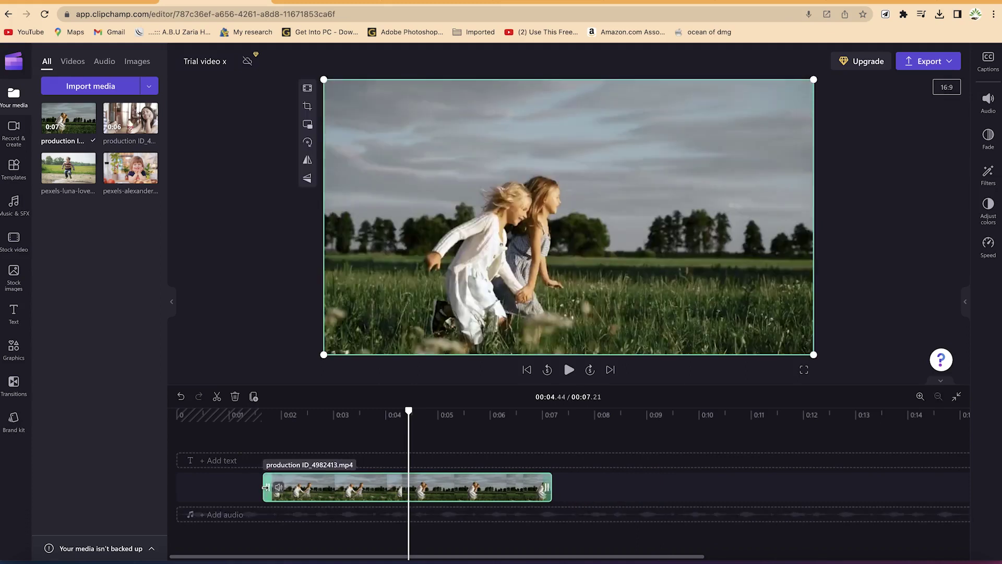
pyautogui.moveTo(267, 486); pyautogui.dragTo(416, 478)
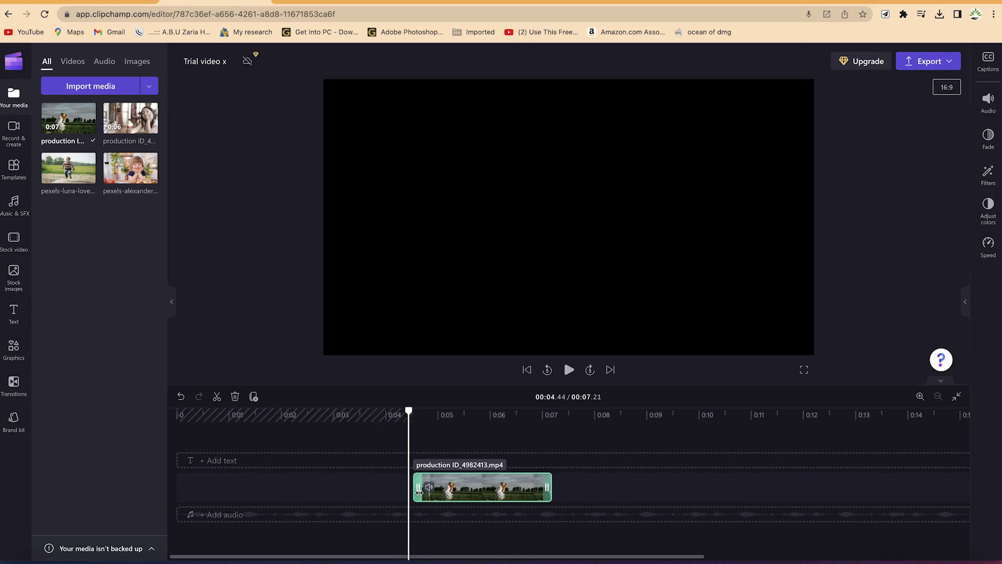
pyautogui.moveTo(419, 491); pyautogui.dragTo(242, 485)
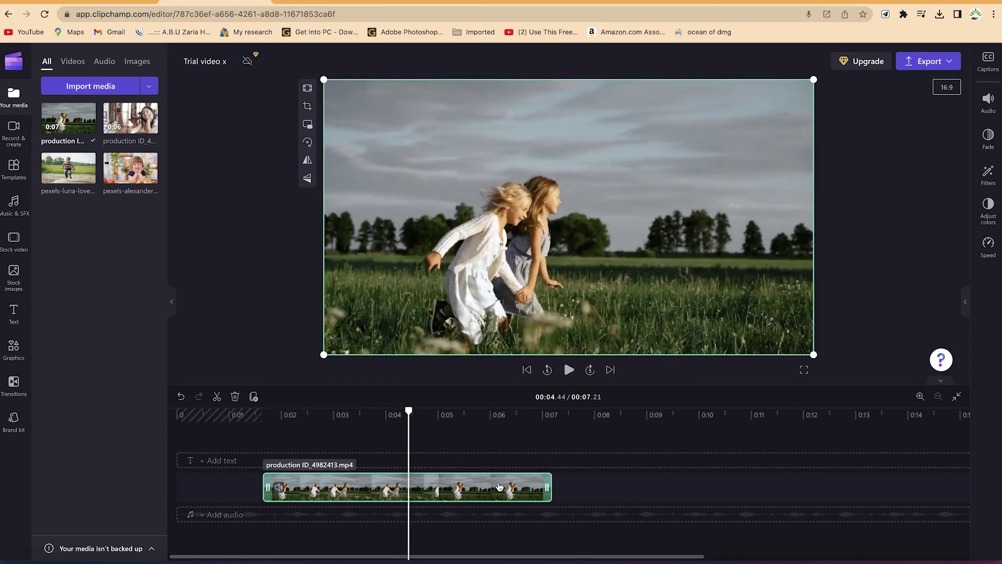
# Extend the clip's end to 8.88 seconds and move the whole clip back to the start of the timeline
pyautogui.moveTo(547, 489); pyautogui.dragTo(646, 491)
pyautogui.click(559, 495)
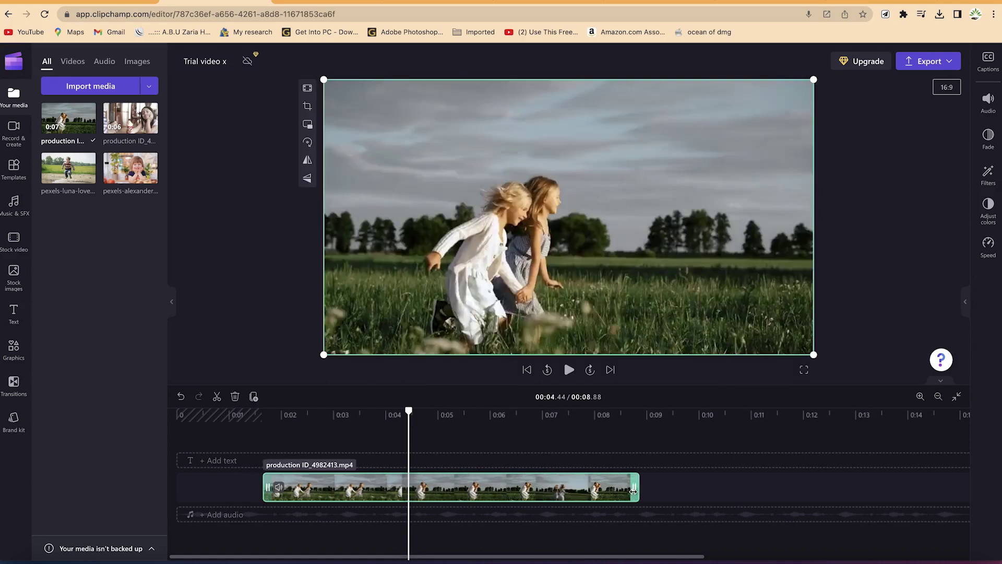
pyautogui.moveTo(493, 490); pyautogui.dragTo(407, 488)
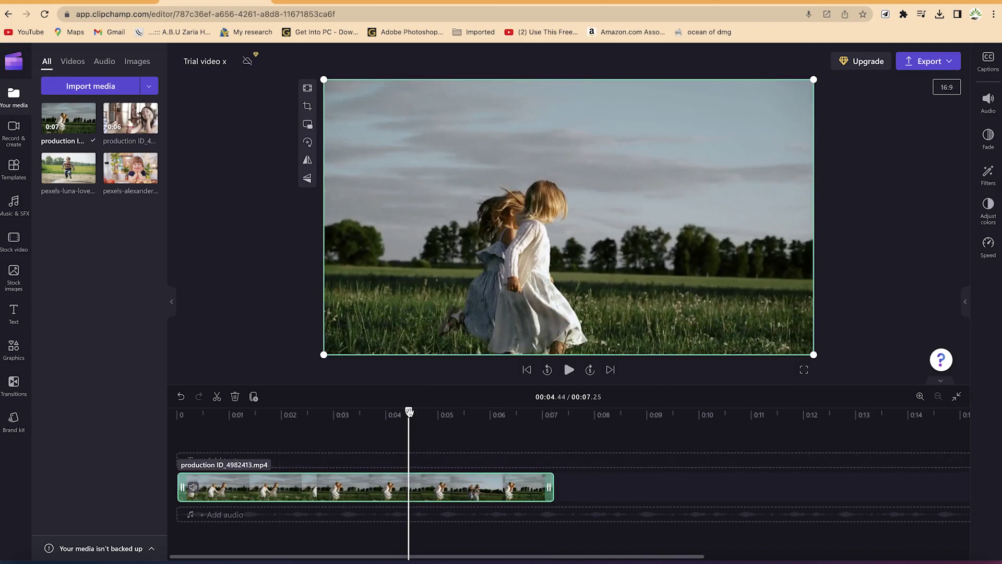
# Split the clip at 3.30 seconds, undo the split, and split it again at the same point, selecting the first part
pyautogui.moveTo(346, 415)
pyautogui.mouseDown()
pyautogui.moveTo(313, 415)
pyautogui.moveTo(348, 416)
pyautogui.mouseUp()
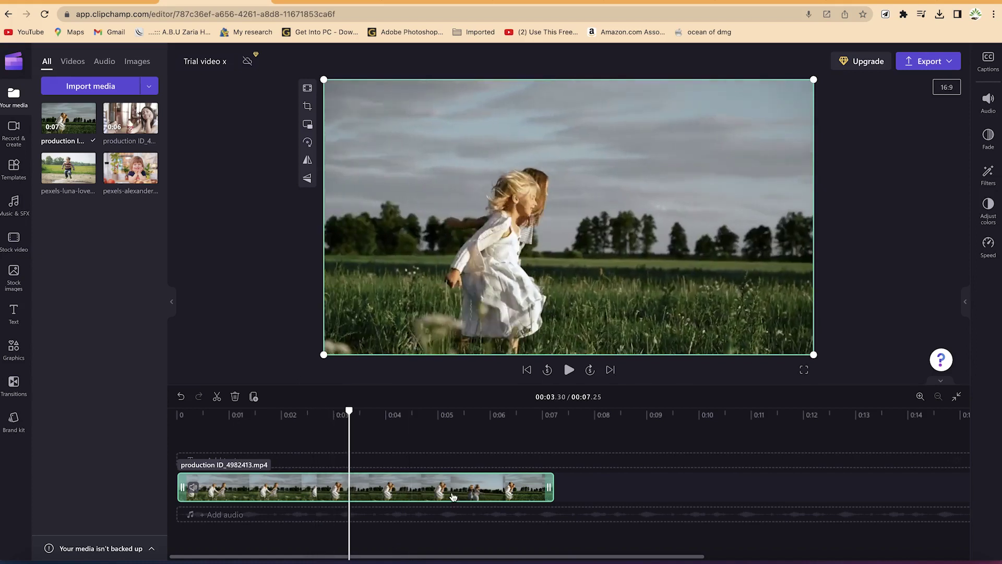
pyautogui.click(214, 400)
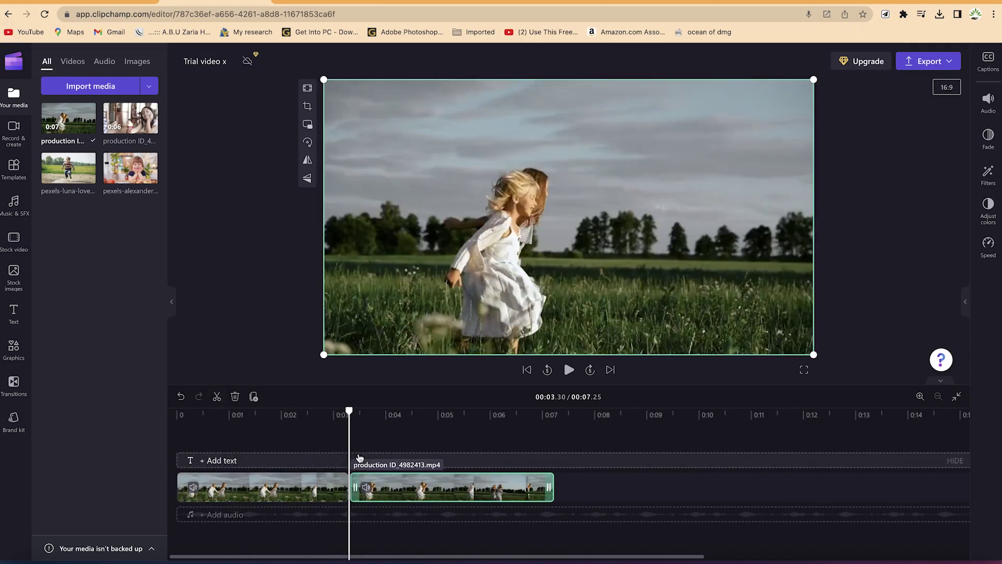
pyautogui.click(181, 398)
pyautogui.click(353, 491)
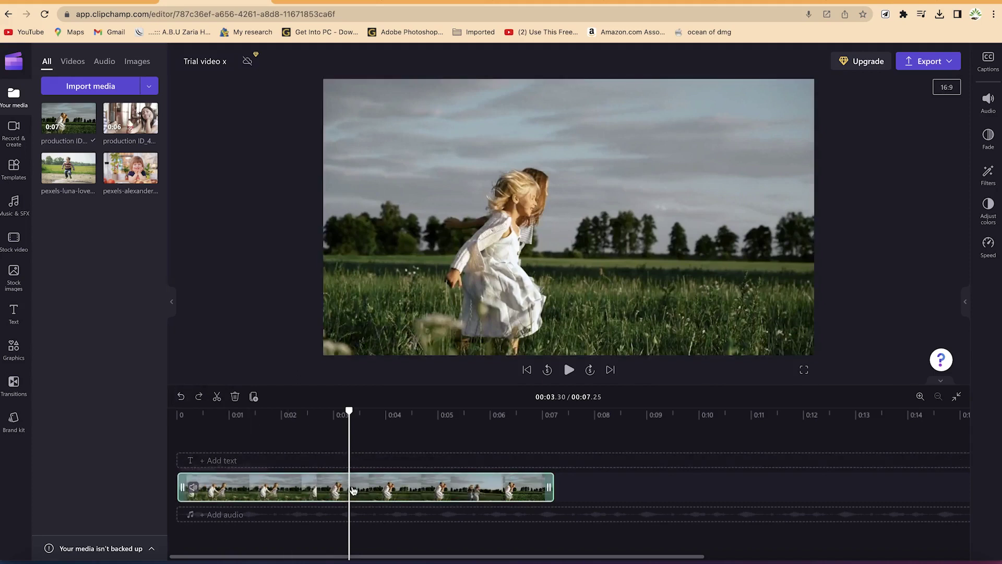
pyautogui.press('s')
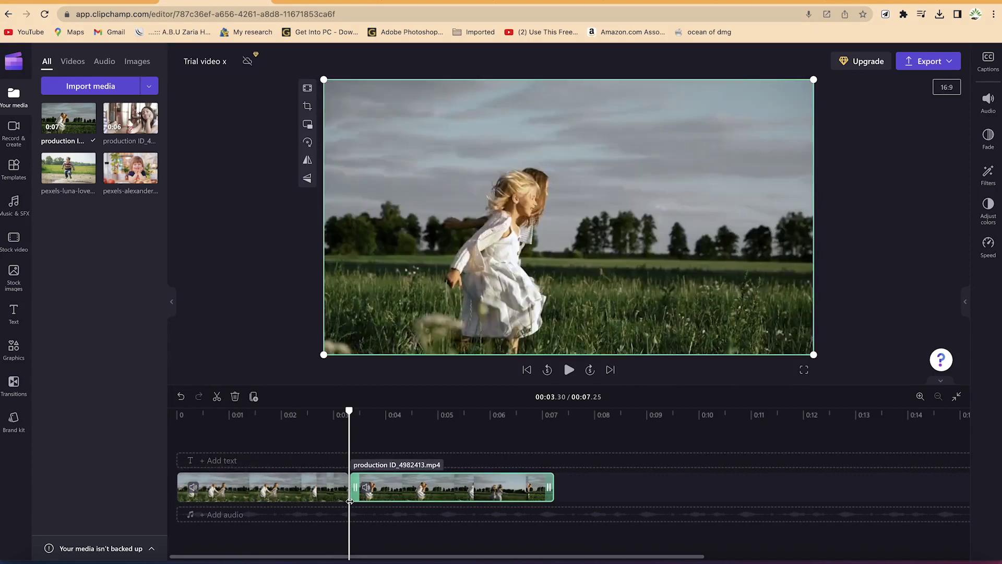
pyautogui.click(293, 486)
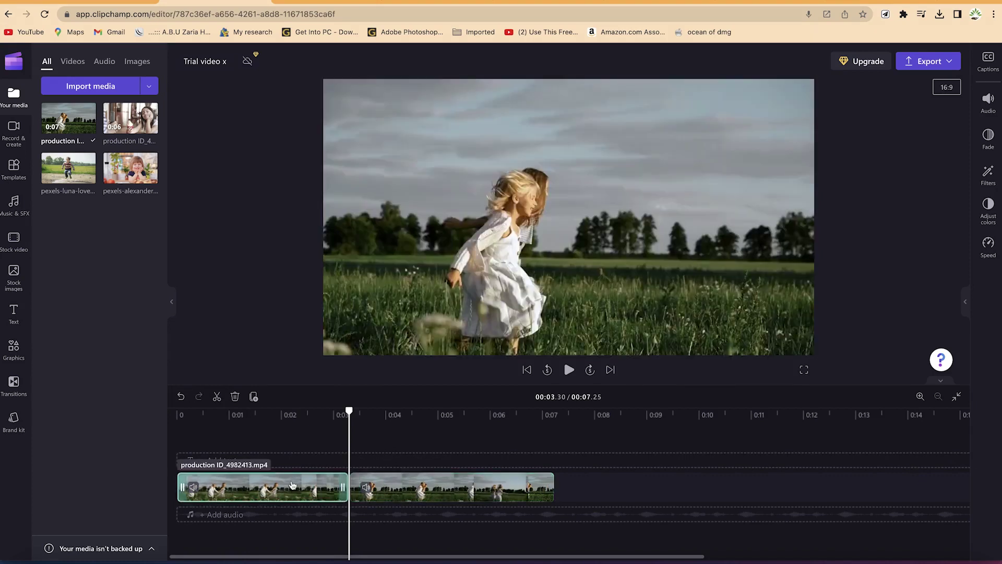
# Duplicate the first part of the split clip, adding the copy after the second part on the timeline
pyautogui.rightClick(293, 486)
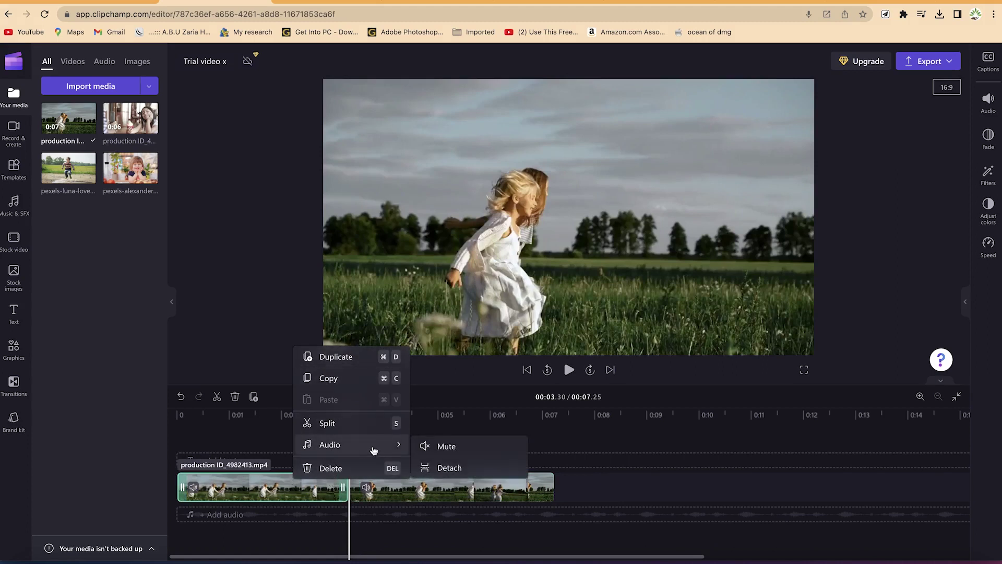
pyautogui.moveTo(381, 445)
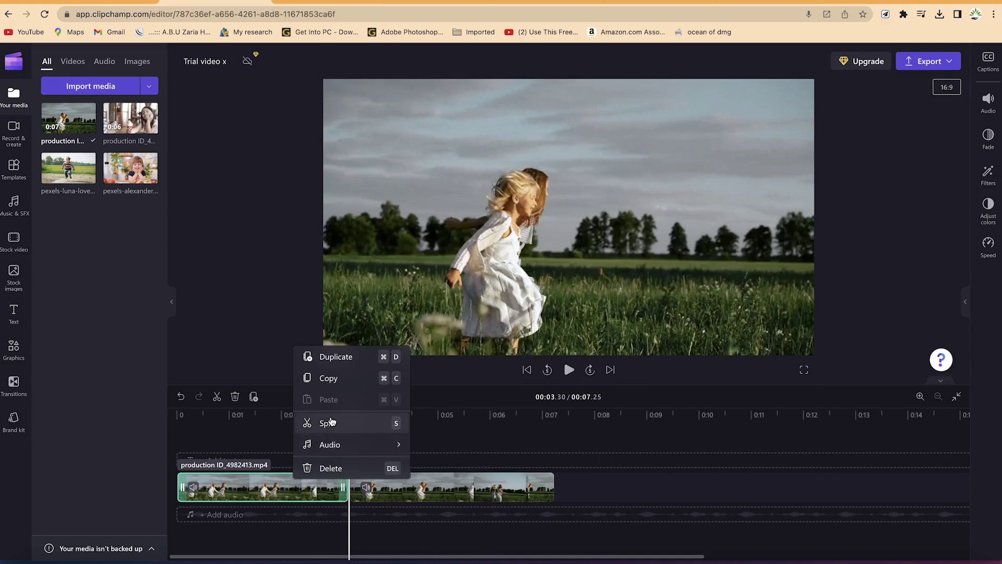
pyautogui.click(341, 359)
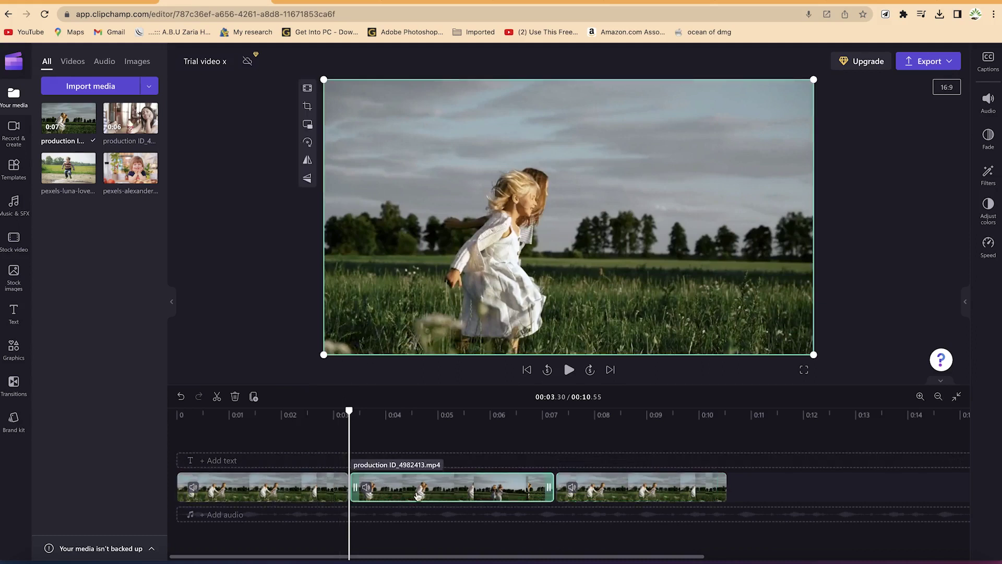
# Copy the second part of the split clip and paste it at 10.55 seconds, at the end of the timeline
pyautogui.rightClick(497, 491)
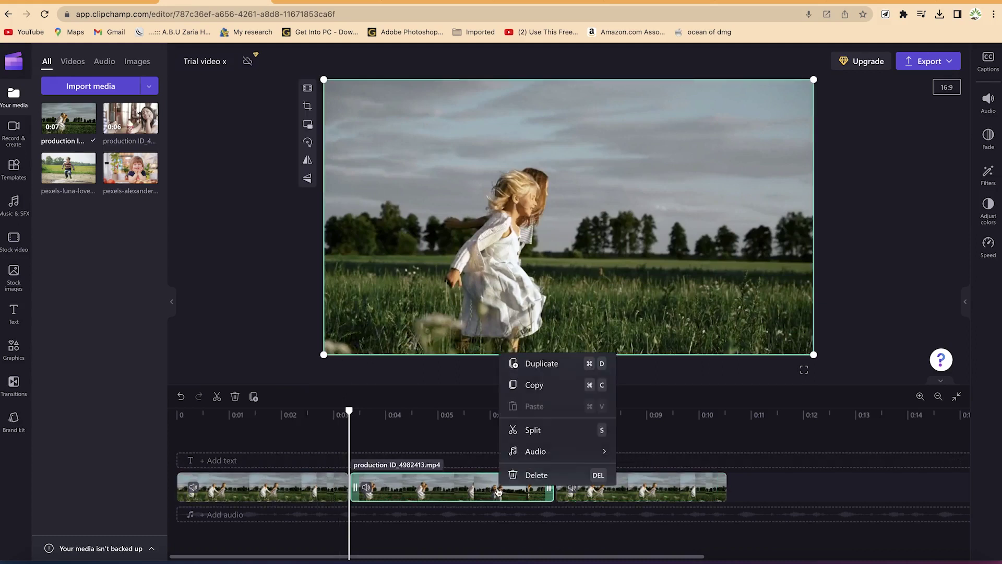
pyautogui.click(551, 391)
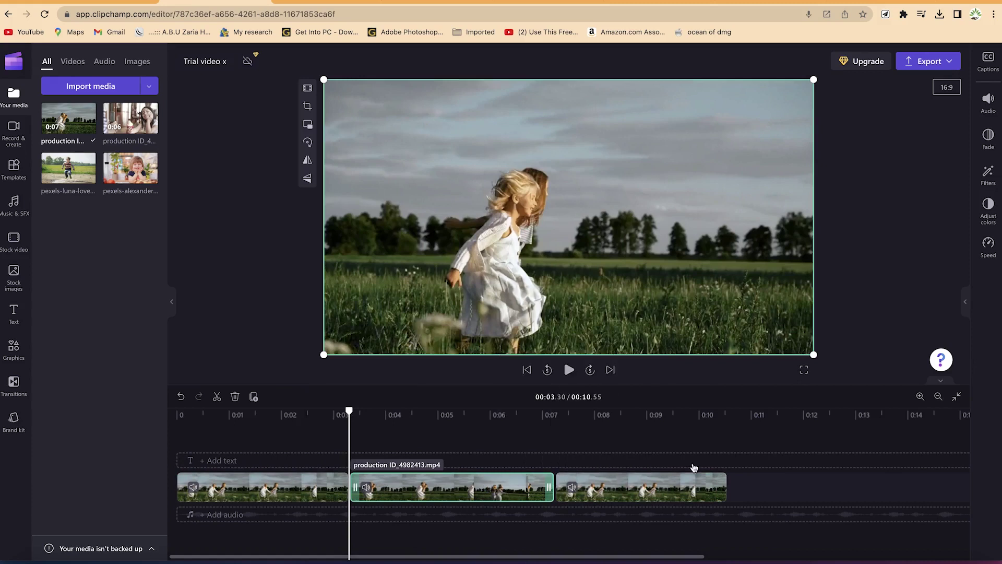
pyautogui.click(737, 420)
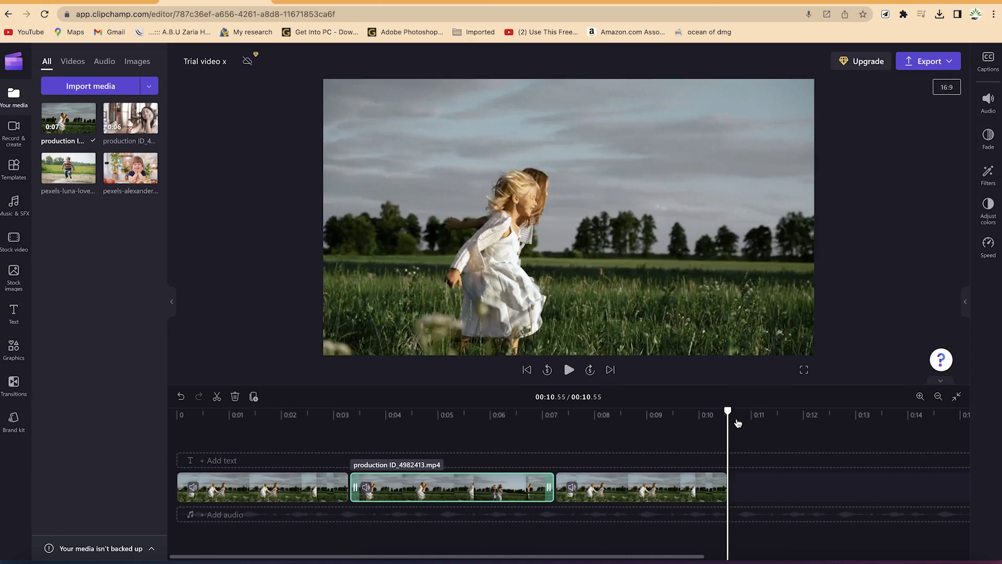
pyautogui.hotkey('ctrl', 'v')
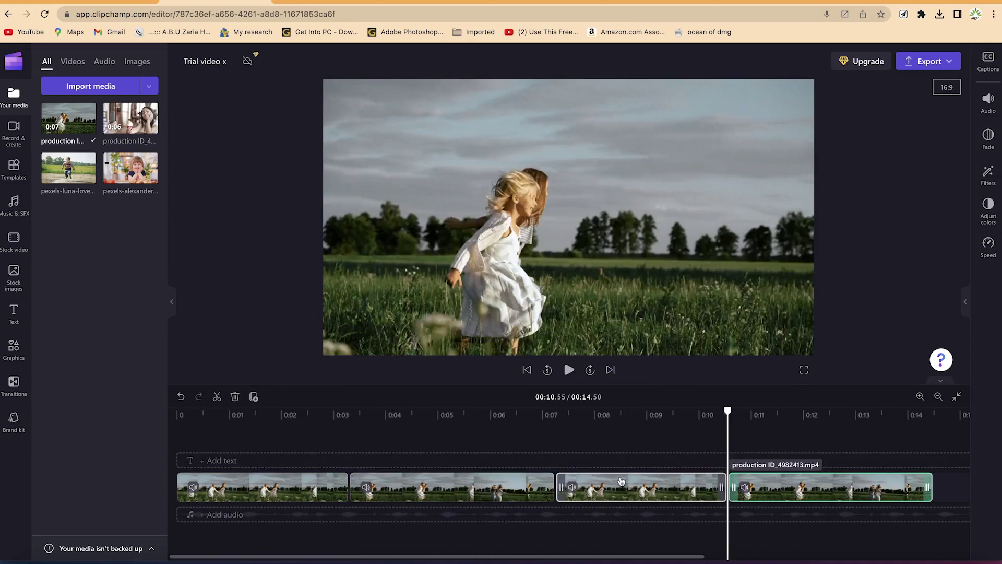
# Stagger the four clips across two tracks, with the second and fourth on the upper track and the third starting where the second ends
pyautogui.moveTo(437, 491); pyautogui.dragTo(812, 470)
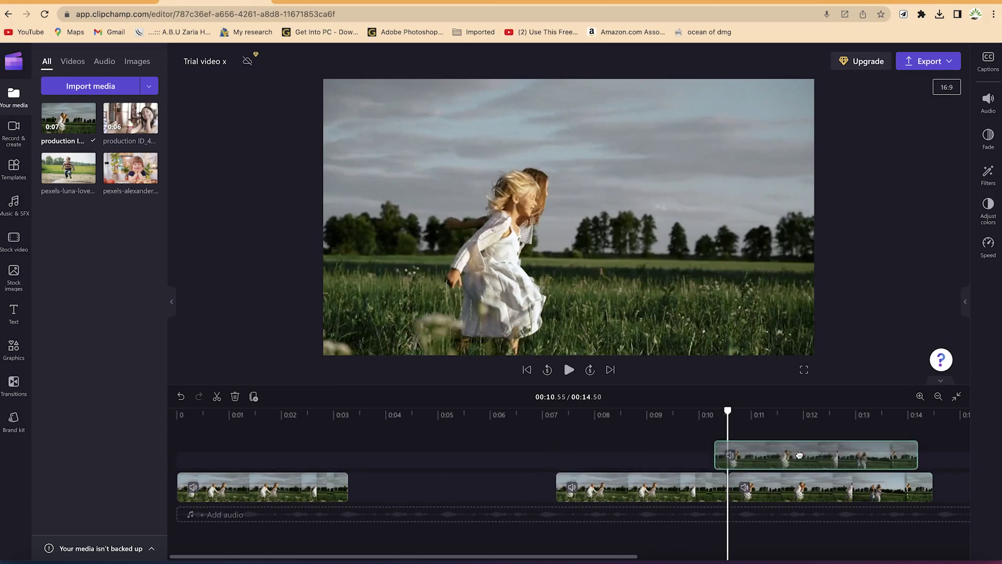
pyautogui.moveTo(679, 503); pyautogui.dragTo(557, 503)
pyautogui.moveTo(824, 515); pyautogui.dragTo(449, 472)
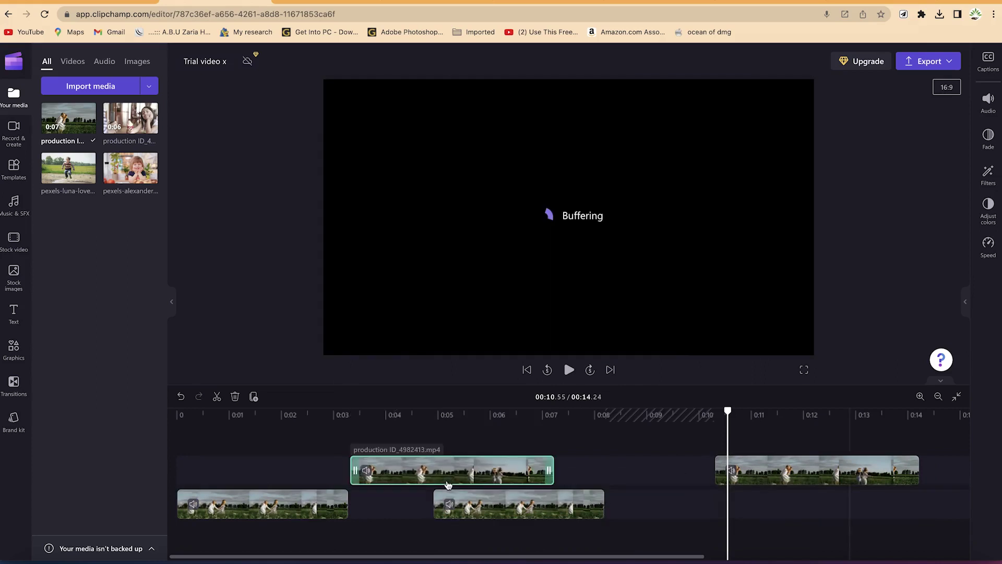
pyautogui.moveTo(509, 506); pyautogui.dragTo(645, 504)
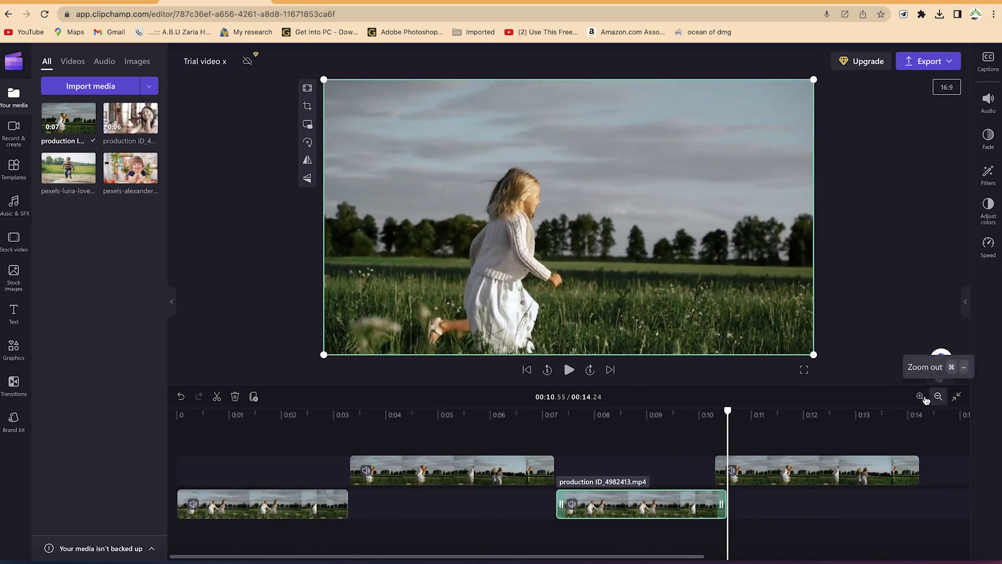
# Examine the clip arrangement at different timeline zoom levels and fit the whole timeline to the view
pyautogui.click(953, 398)
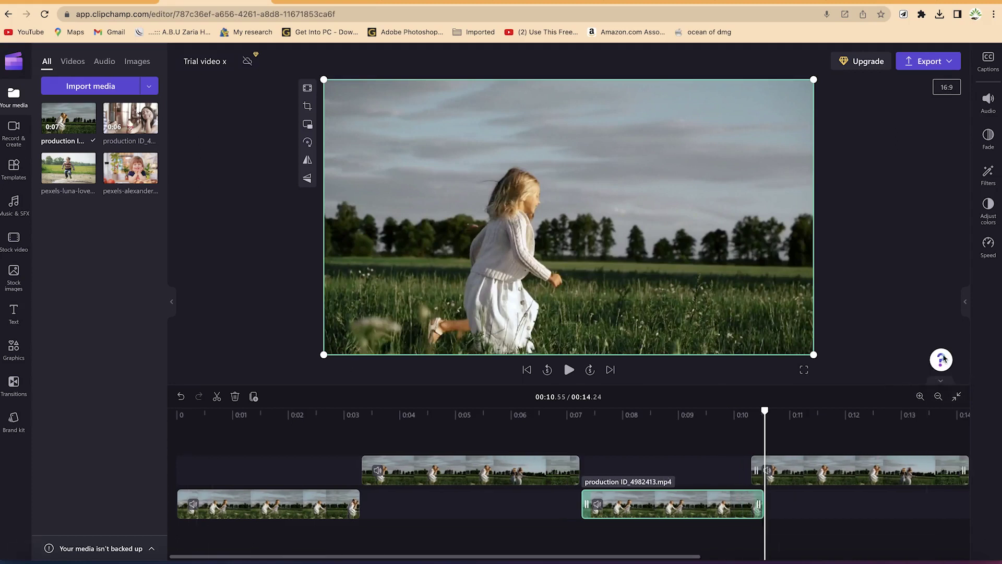
pyautogui.click(939, 396)
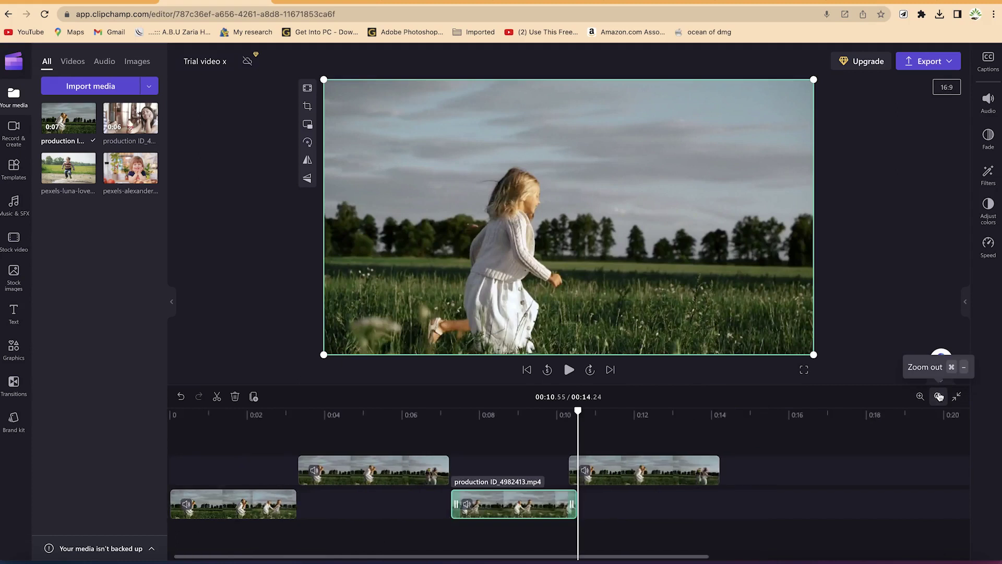
pyautogui.click(939, 397)
pyautogui.click(939, 397)
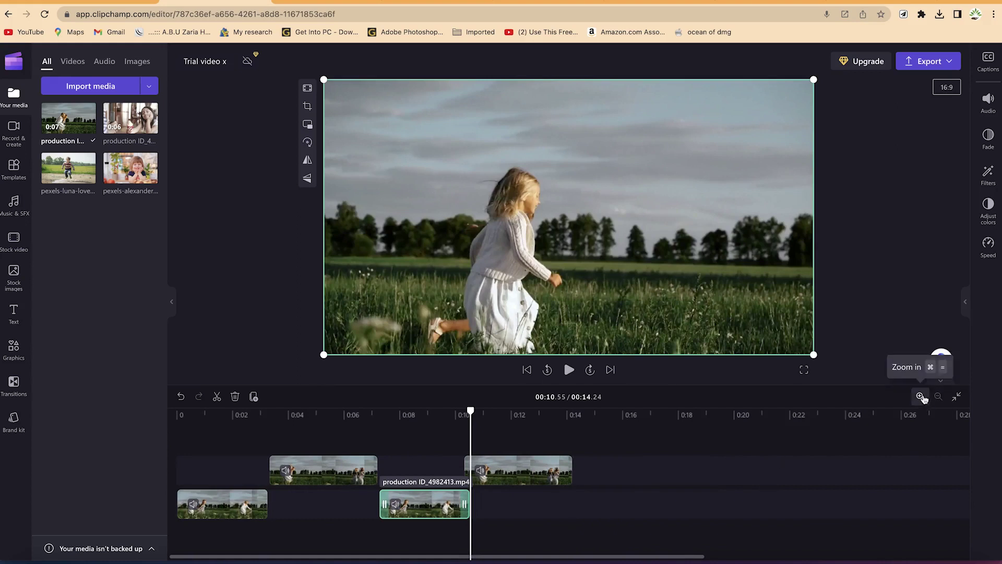
pyautogui.click(921, 398)
pyautogui.click(922, 398)
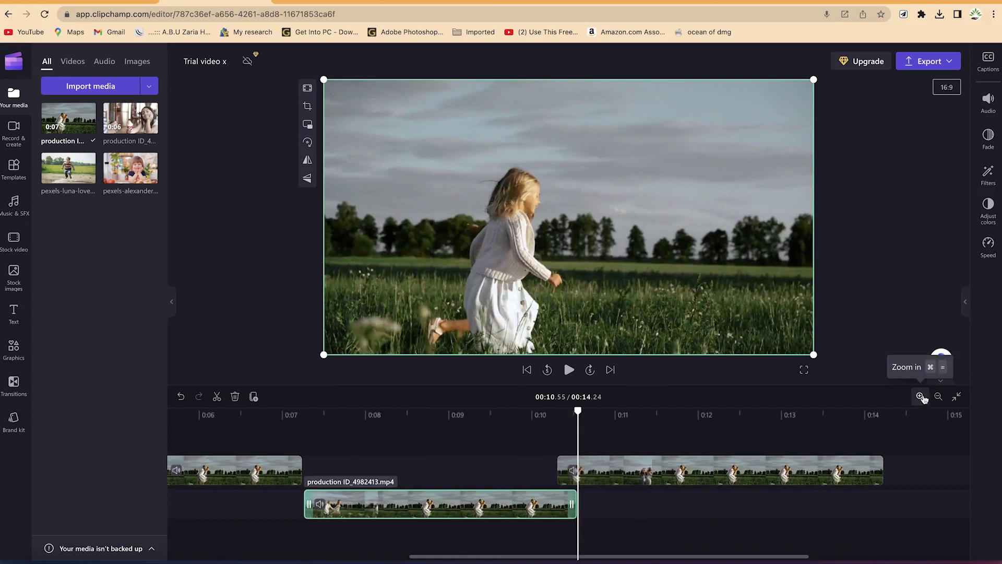
pyautogui.click(922, 398)
pyautogui.click(922, 398)
pyautogui.click(922, 398)
pyautogui.click(921, 398)
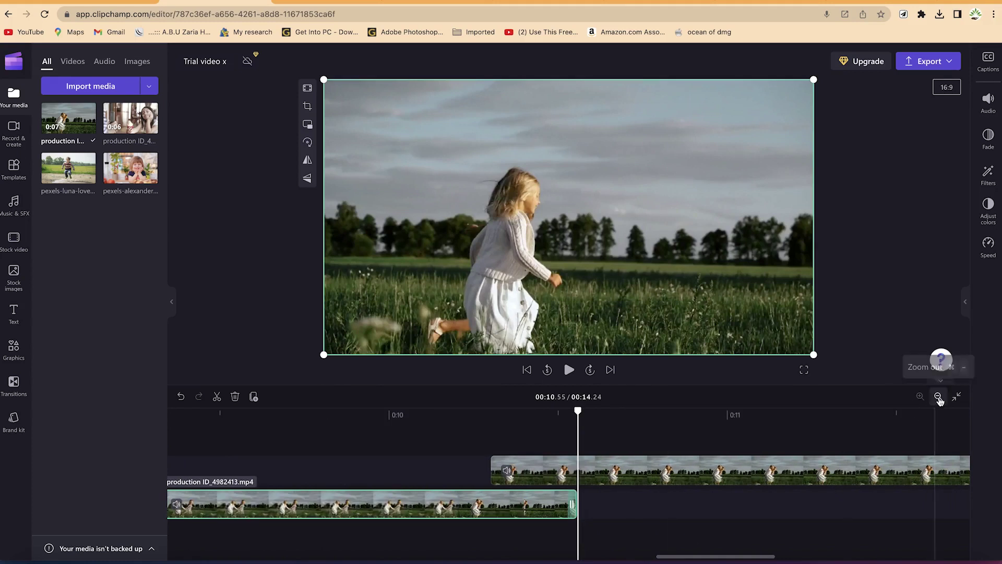
pyautogui.click(938, 398)
pyautogui.click(939, 398)
pyautogui.click(938, 398)
pyautogui.click(938, 398)
pyautogui.click(958, 398)
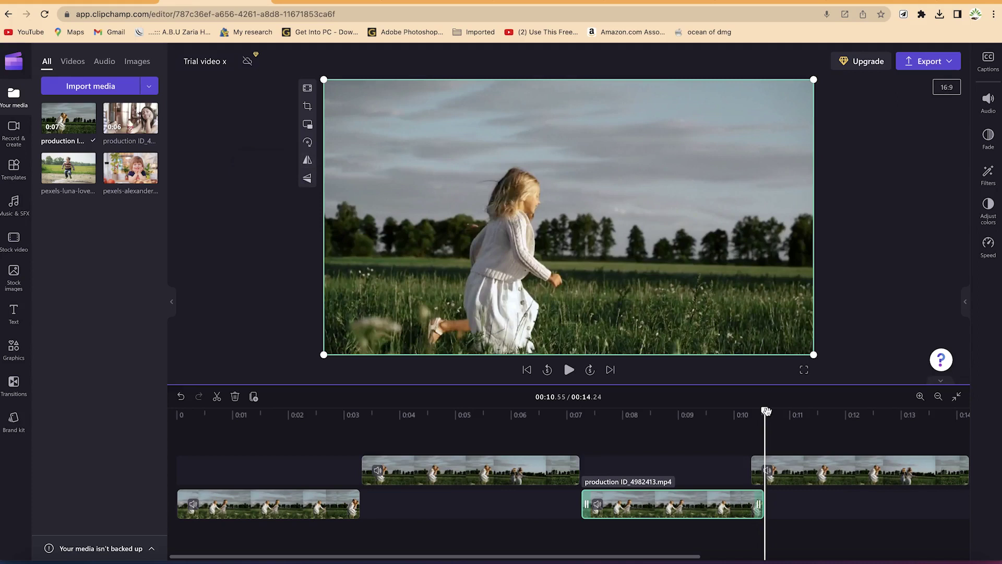
# Scrub the playhead to 9.10 seconds and try flipping the third clip vertically and horizontally, restoring its orientation
pyautogui.moveTo(765, 412); pyautogui.dragTo(683, 413)
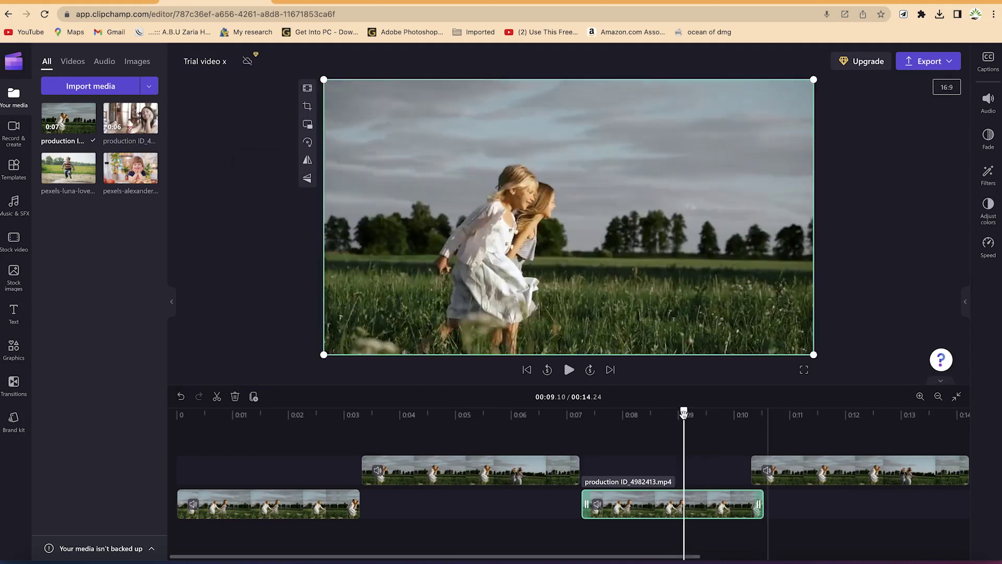
pyautogui.click(307, 180)
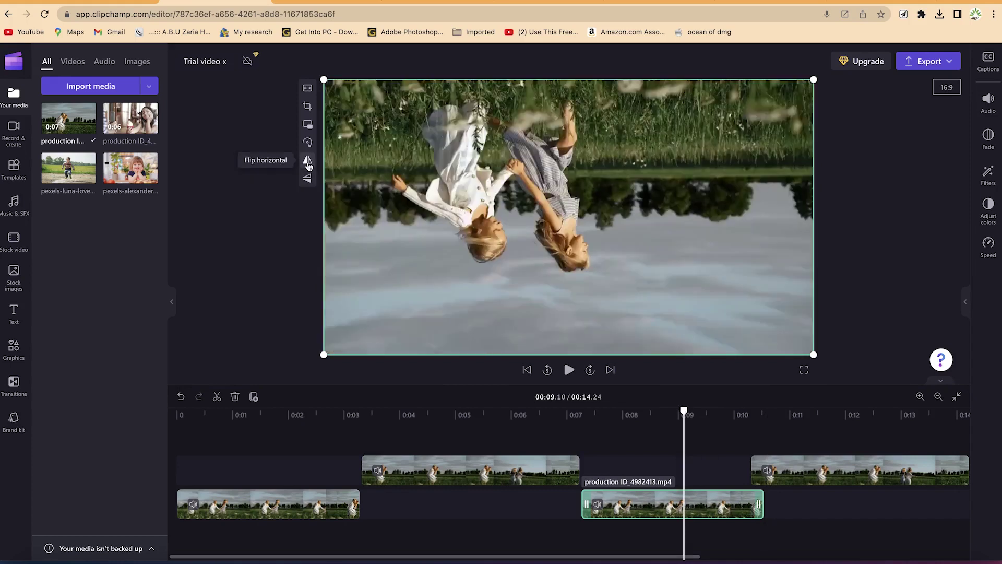
pyautogui.click(307, 160)
pyautogui.click(308, 179)
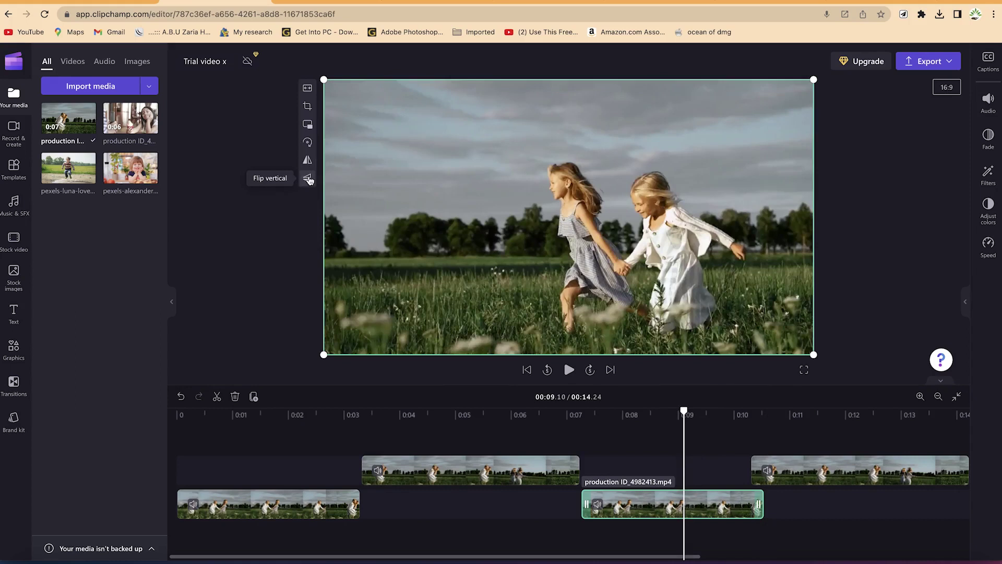
pyautogui.click(309, 162)
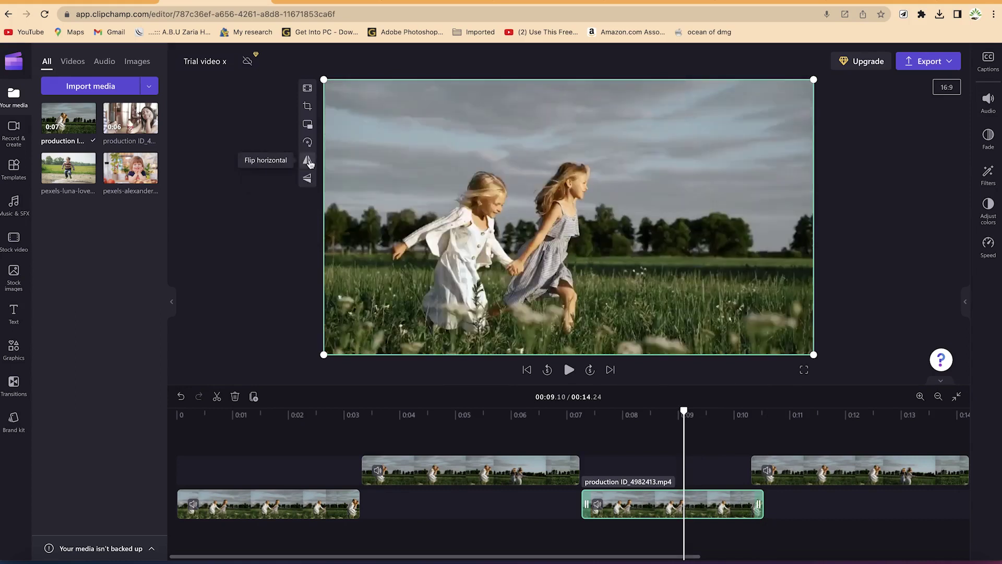
pyautogui.click(309, 161)
pyautogui.click(308, 162)
# Try rotating the third clip in 90-degree turns through a full circle back to upright
pyautogui.click(308, 142)
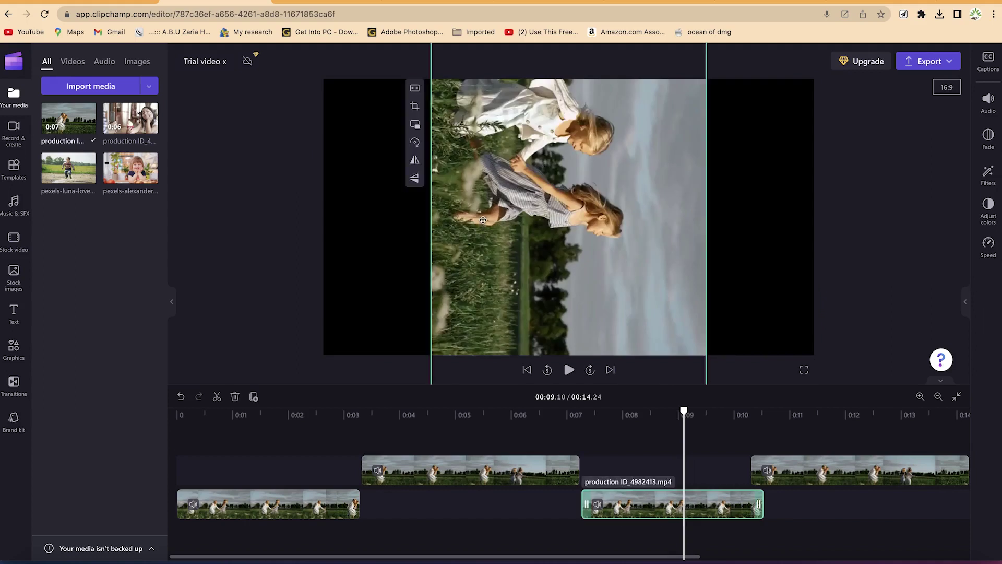
pyautogui.click(414, 142)
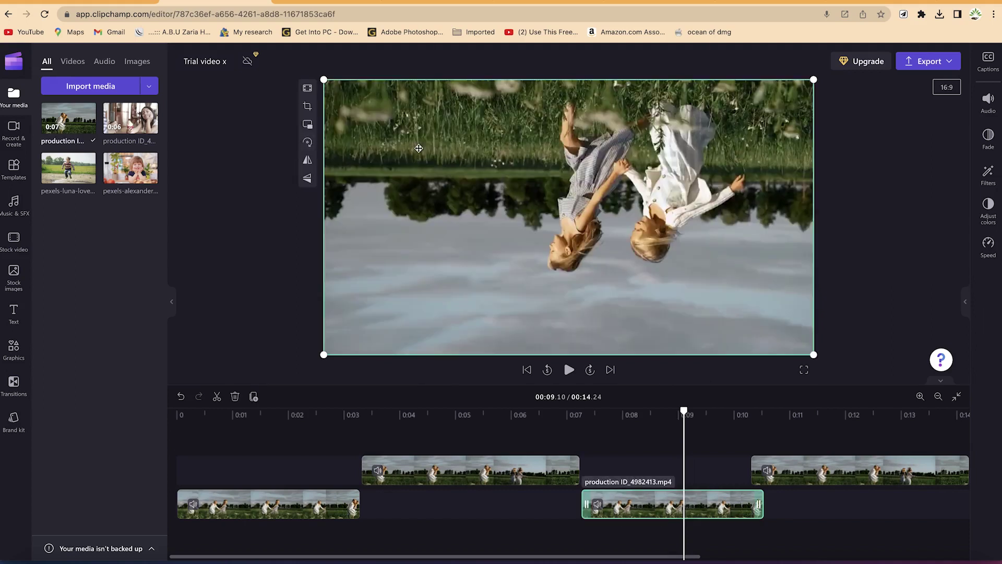
pyautogui.click(308, 142)
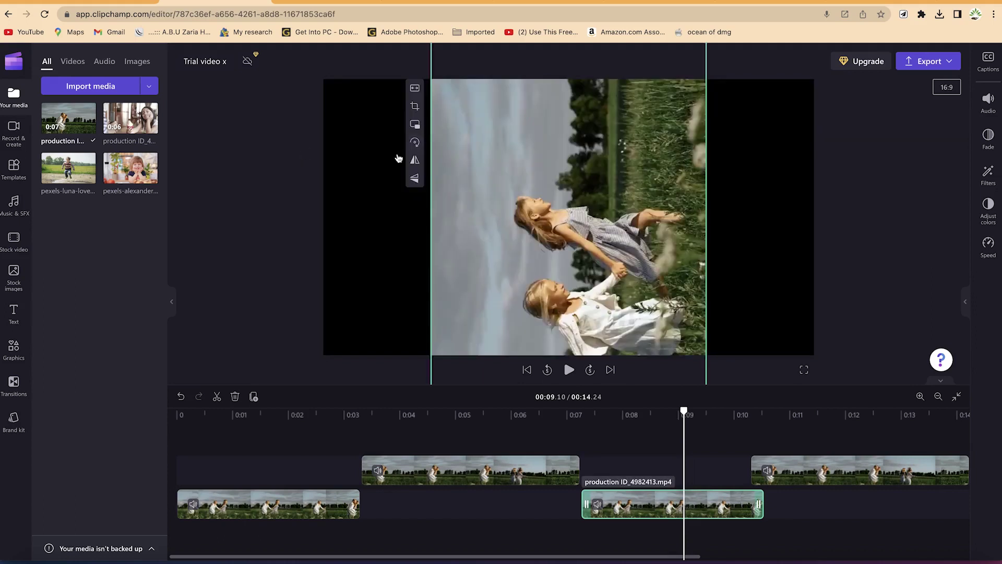
pyautogui.click(415, 142)
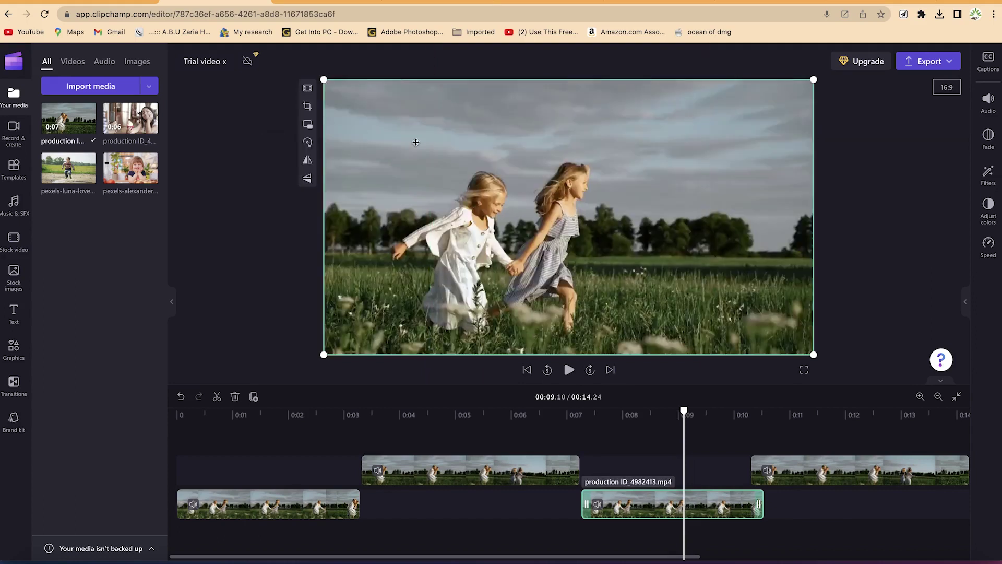
# Try the picture-in-picture positions top right, top left, bottom left and bottom right on the third clip, and restore it to full frame
pyautogui.click(308, 125)
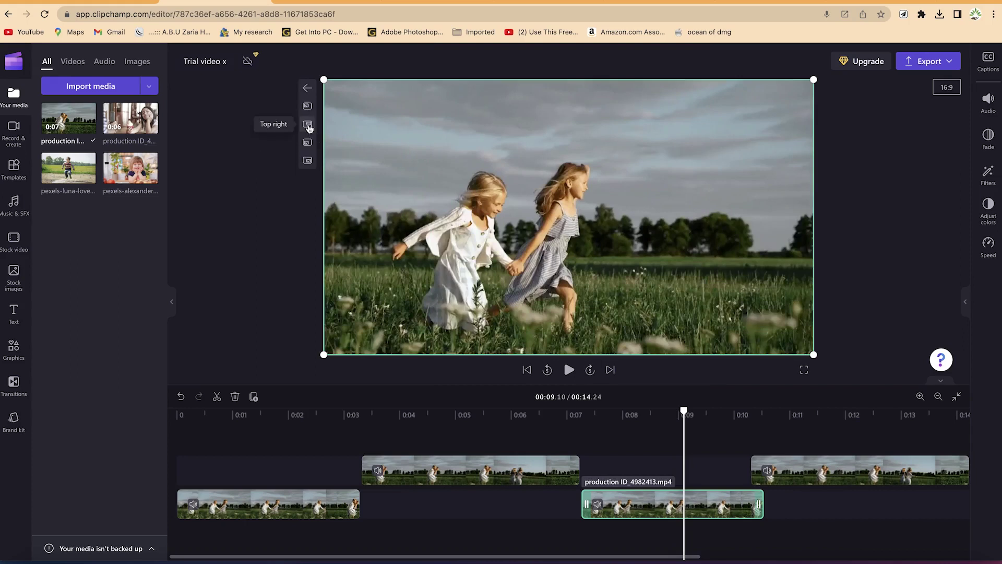
pyautogui.click(308, 126)
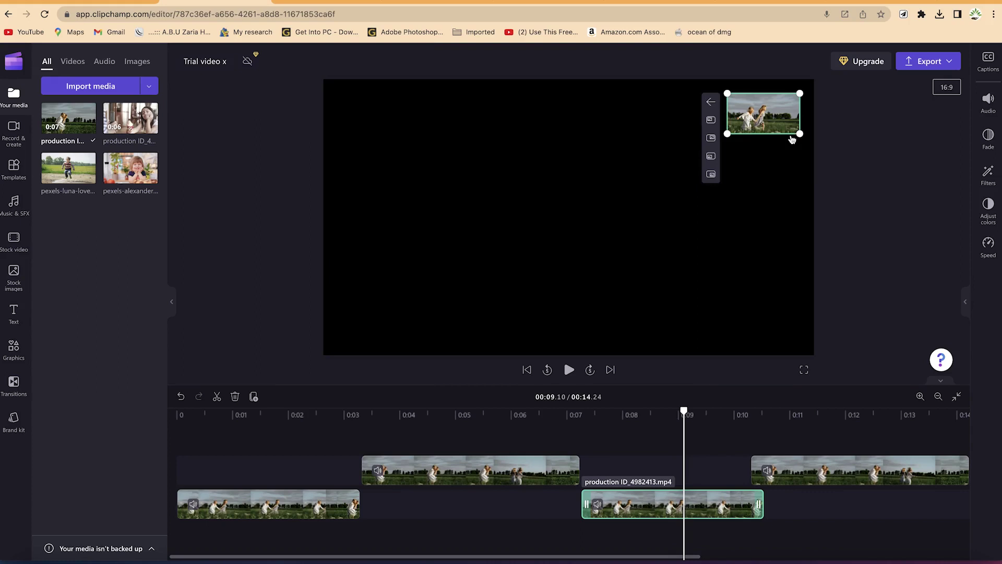
pyautogui.click(711, 120)
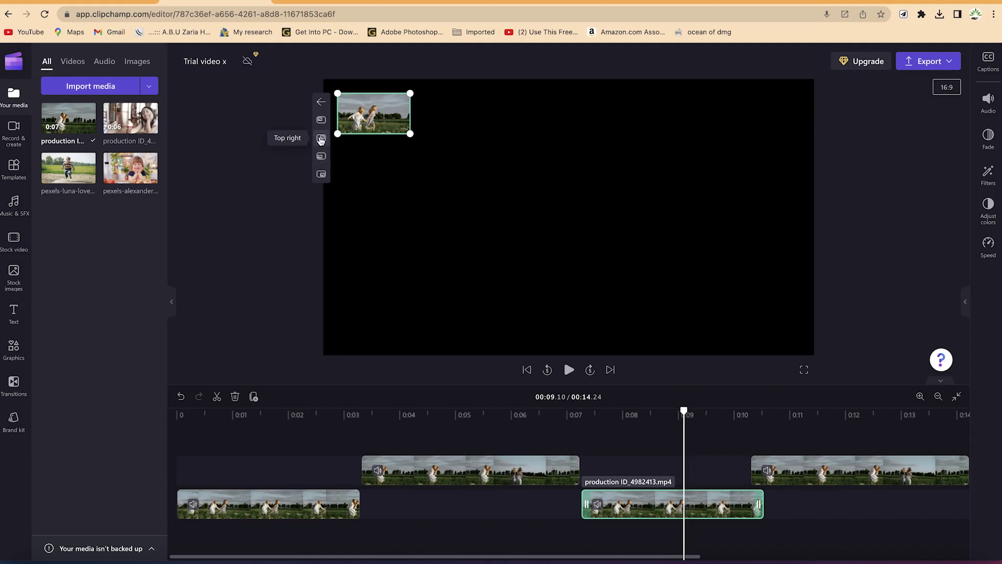
pyautogui.click(321, 158)
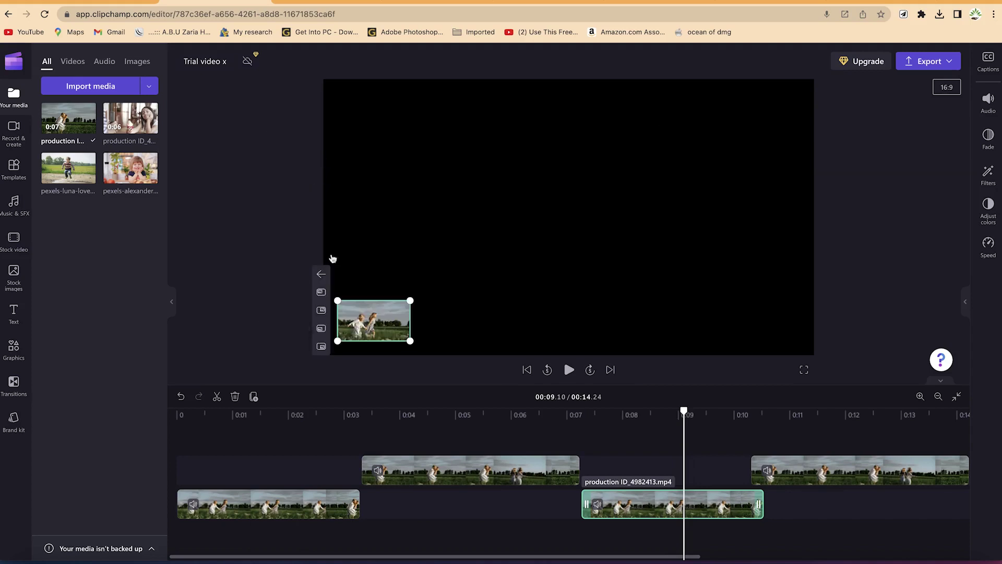
pyautogui.click(321, 346)
pyautogui.click(711, 273)
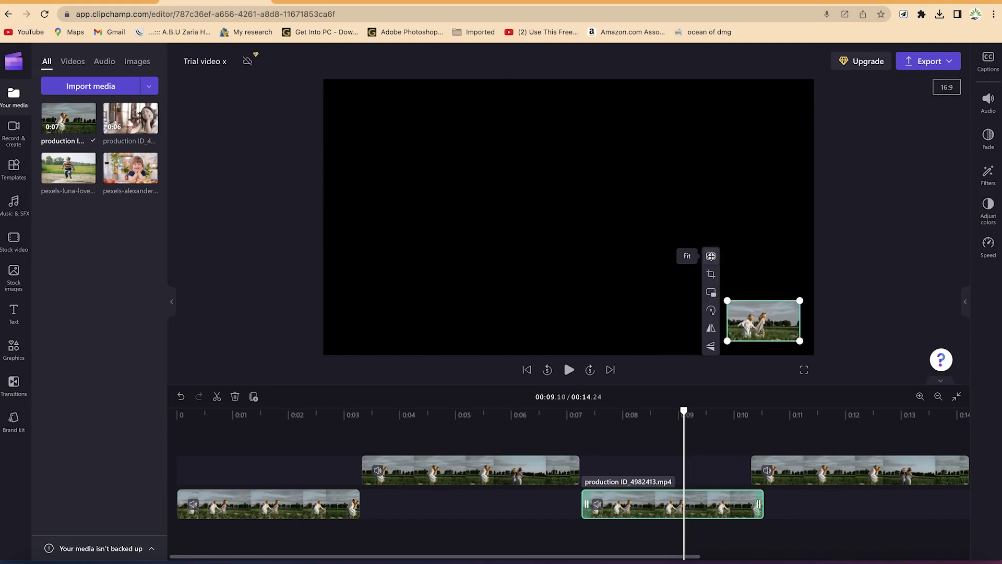
pyautogui.click(711, 256)
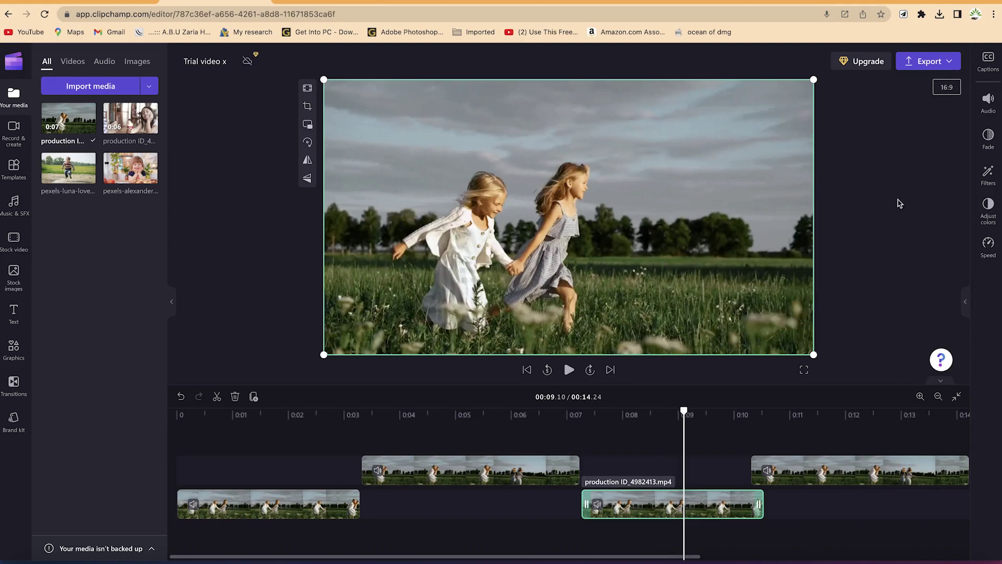
# Lower the third clip's audio volume below 100% and open its fade in and fade out settings
pyautogui.click(989, 103)
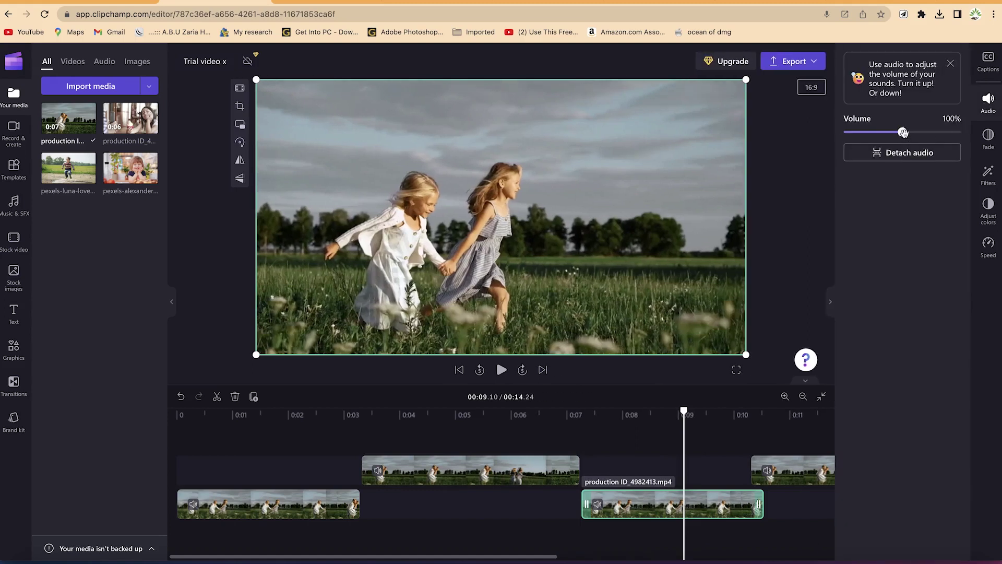
pyautogui.moveTo(905, 133)
pyautogui.mouseDown()
pyautogui.moveTo(866, 133)
pyautogui.moveTo(885, 133)
pyautogui.mouseUp()
pyautogui.click(989, 138)
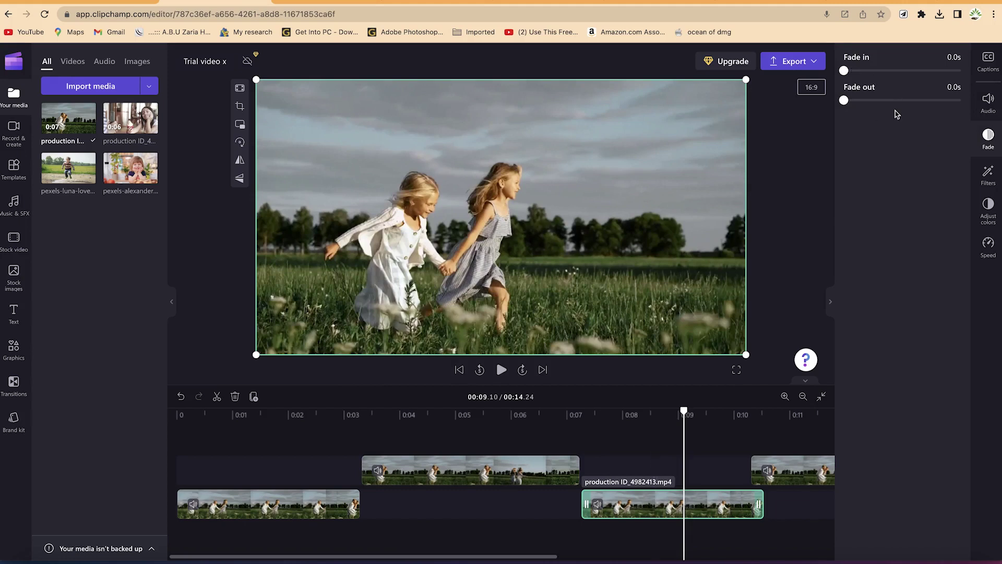
# Apply the Deep fried filter to the third clip and reduce its intensity to a low level
pyautogui.click(995, 179)
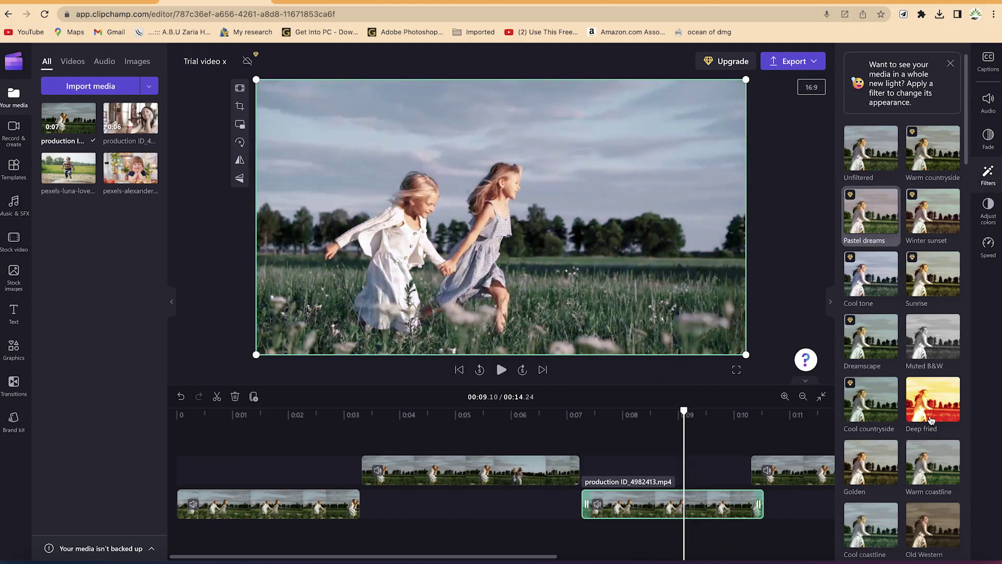
pyautogui.click(933, 425)
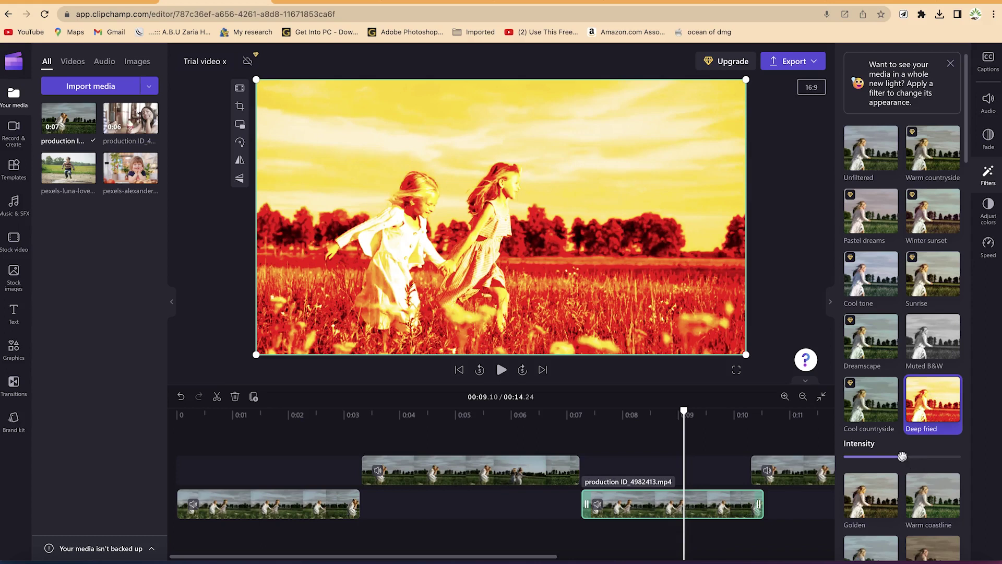
pyautogui.moveTo(902, 458); pyautogui.dragTo(864, 457)
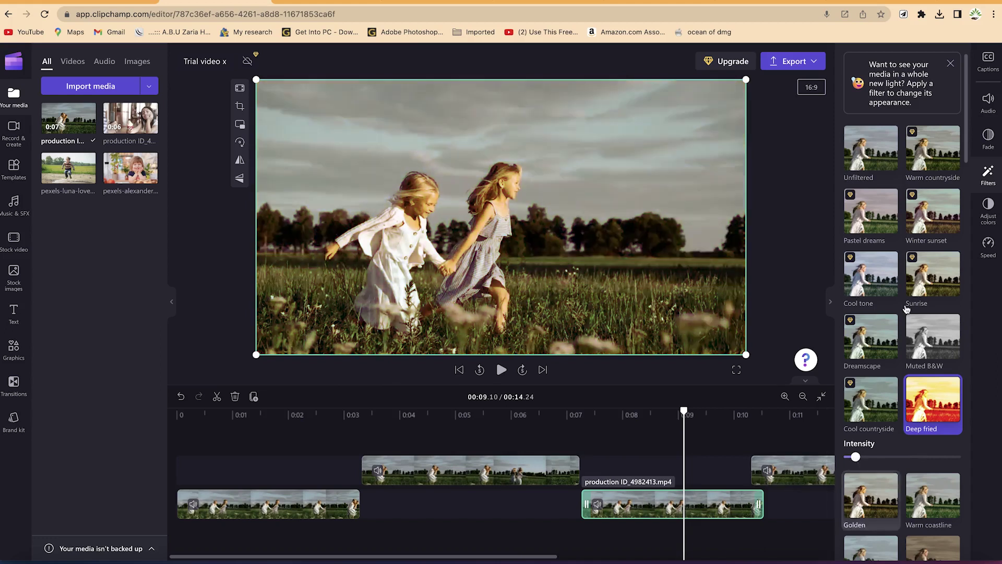
# Adjust the third clip's colors: raise the exposure slightly, lower the contrast slightly, and reduce the saturation and temperature
pyautogui.click(988, 216)
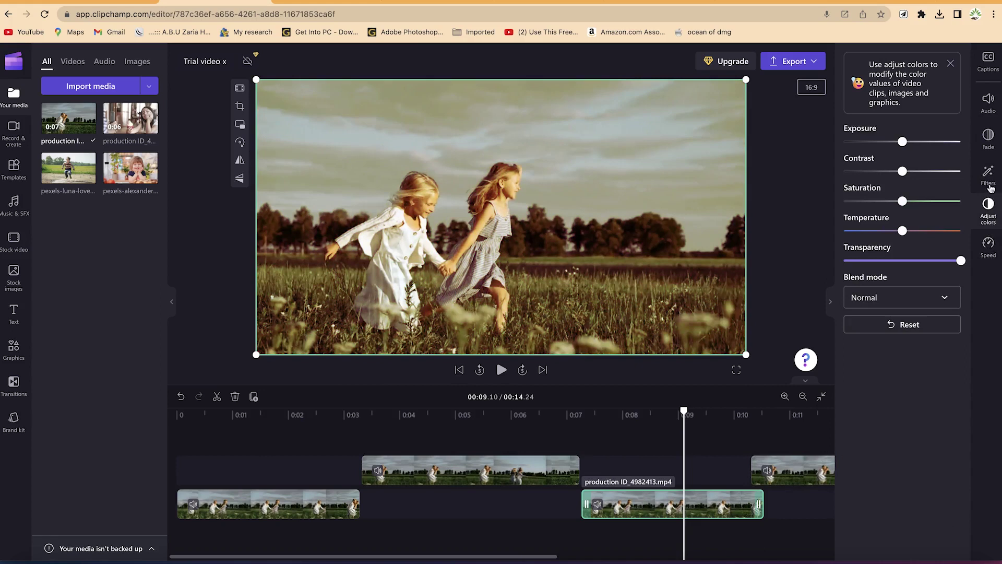
pyautogui.click(989, 207)
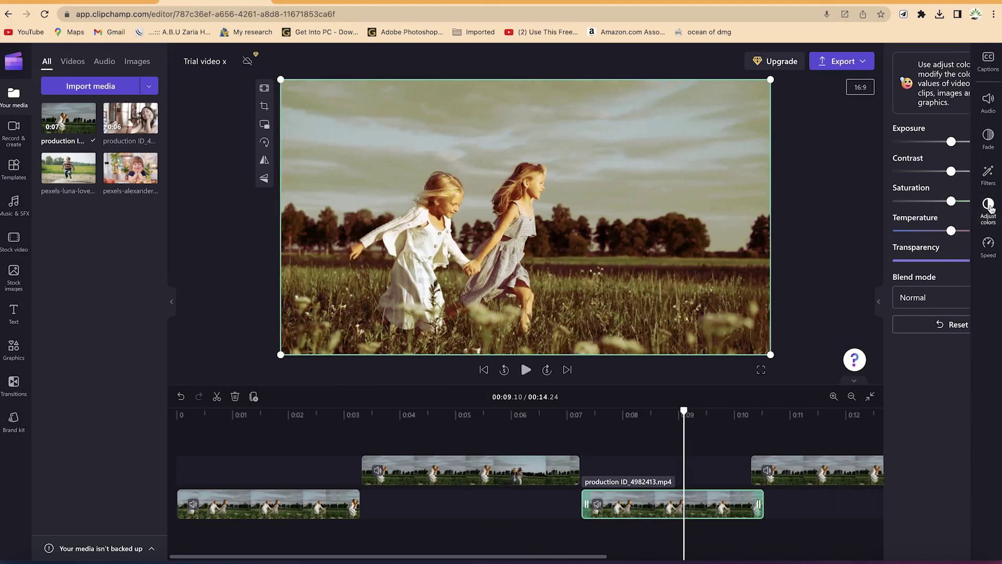
pyautogui.click(989, 206)
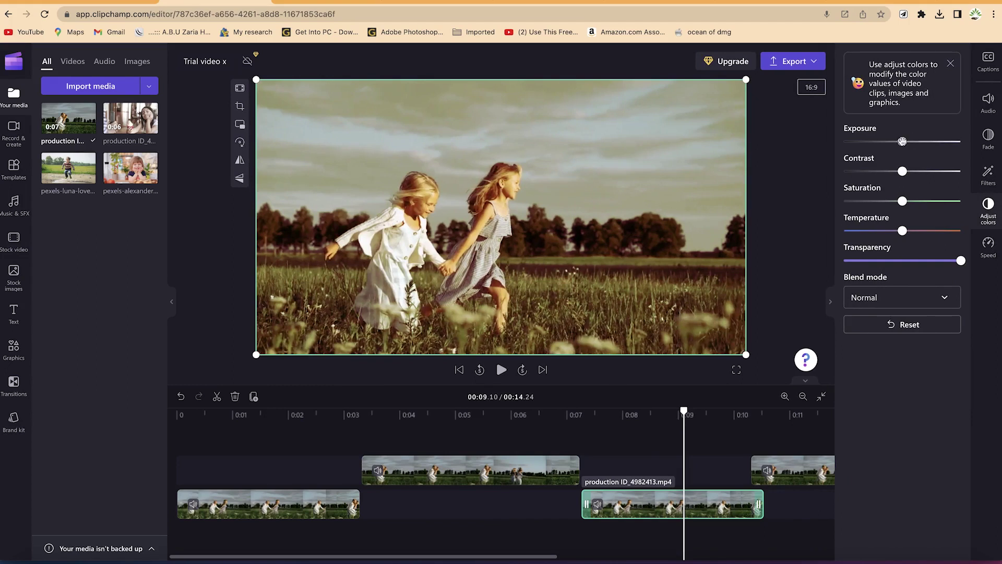
pyautogui.moveTo(909, 142); pyautogui.dragTo(896, 172)
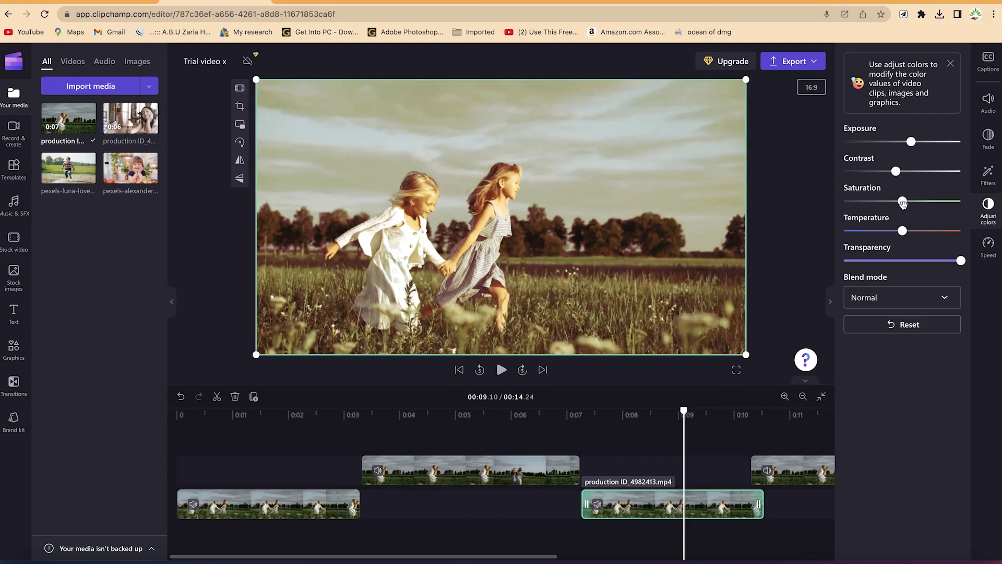
pyautogui.moveTo(904, 202); pyautogui.dragTo(874, 205)
pyautogui.moveTo(902, 234)
pyautogui.mouseDown()
pyautogui.moveTo(874, 238)
pyautogui.moveTo(937, 234)
pyautogui.moveTo(882, 232)
pyautogui.mouseUp()
# Set the third clip's speed to 2x and play the clip from its start
pyautogui.click(989, 258)
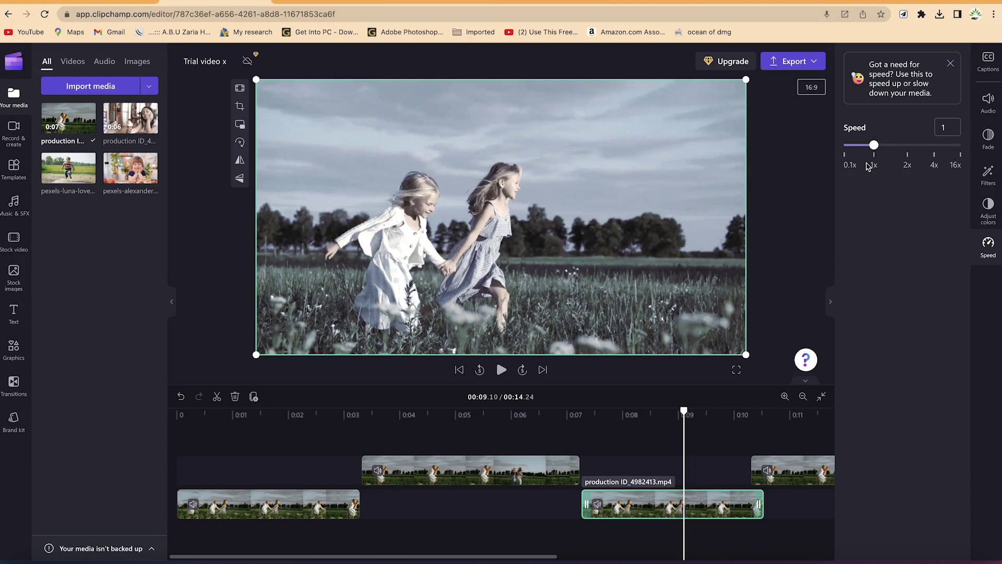
pyautogui.moveTo(889, 149); pyautogui.dragTo(908, 150)
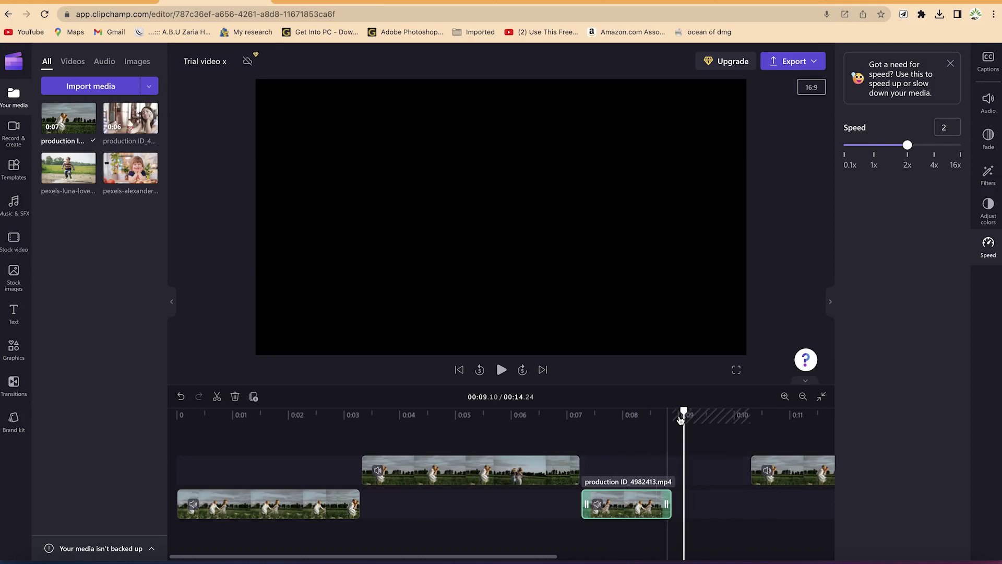
pyautogui.moveTo(648, 405); pyautogui.dragTo(578, 405)
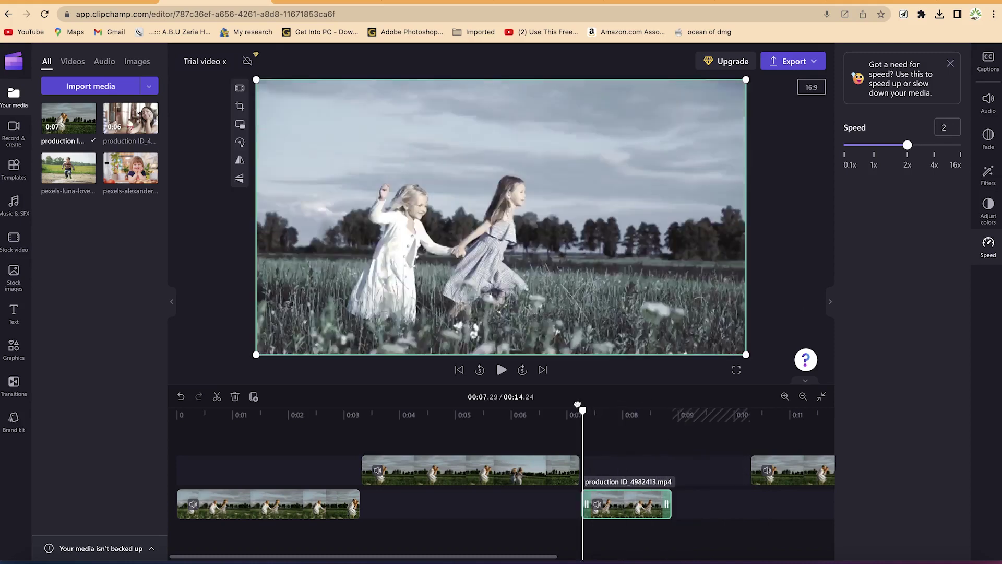
pyautogui.press('space')
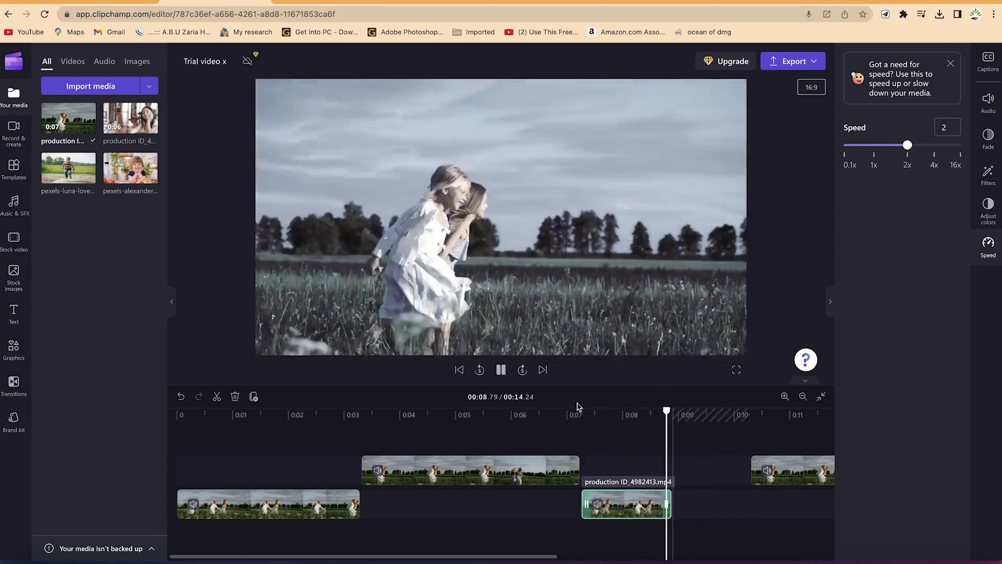
pyautogui.click(686, 410)
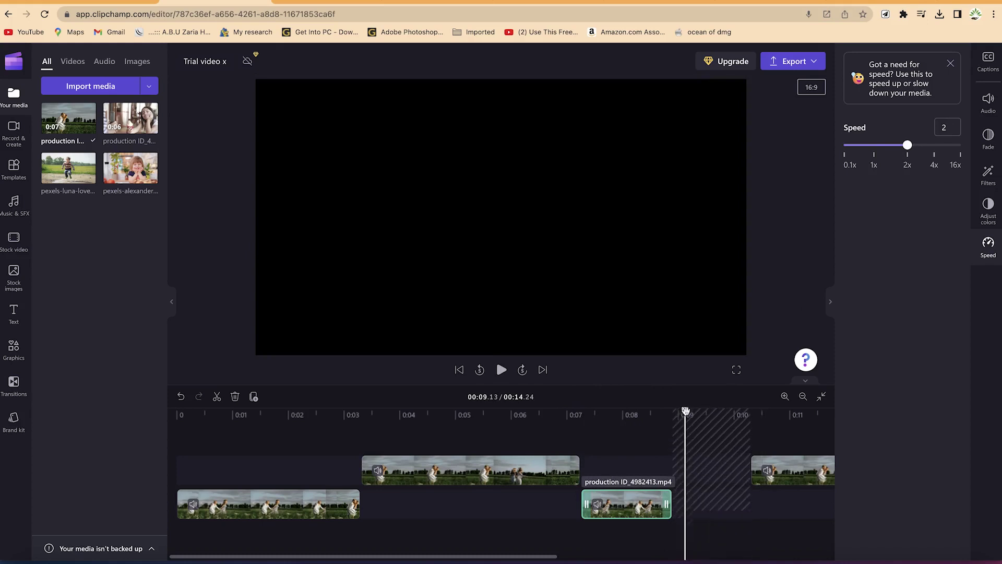
# Play the second clip and on through the third clip to compare their speeds, and return the playhead to the middle of the third clip
pyautogui.moveTo(685, 410); pyautogui.dragTo(350, 377)
pyautogui.press('space')
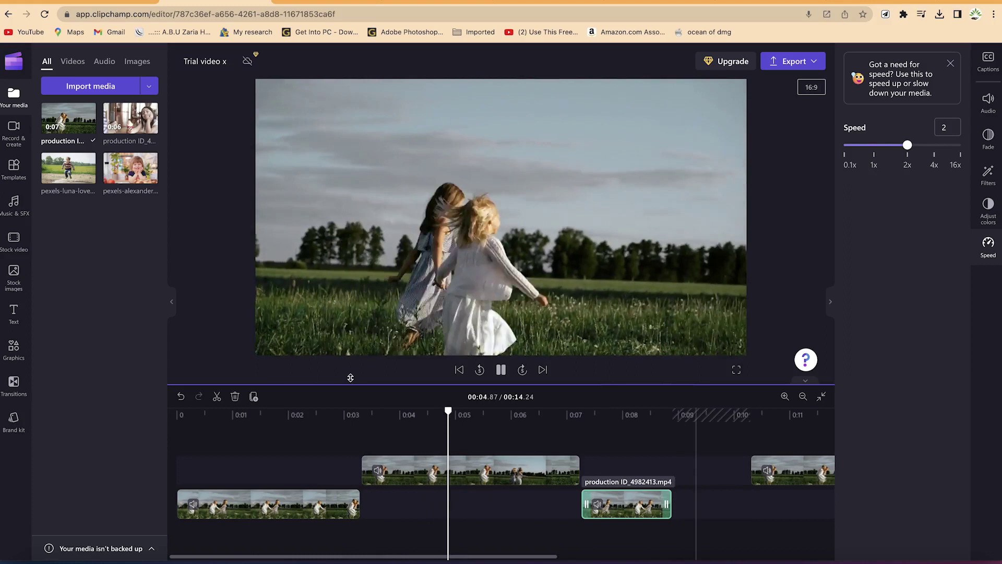
pyautogui.click(522, 418)
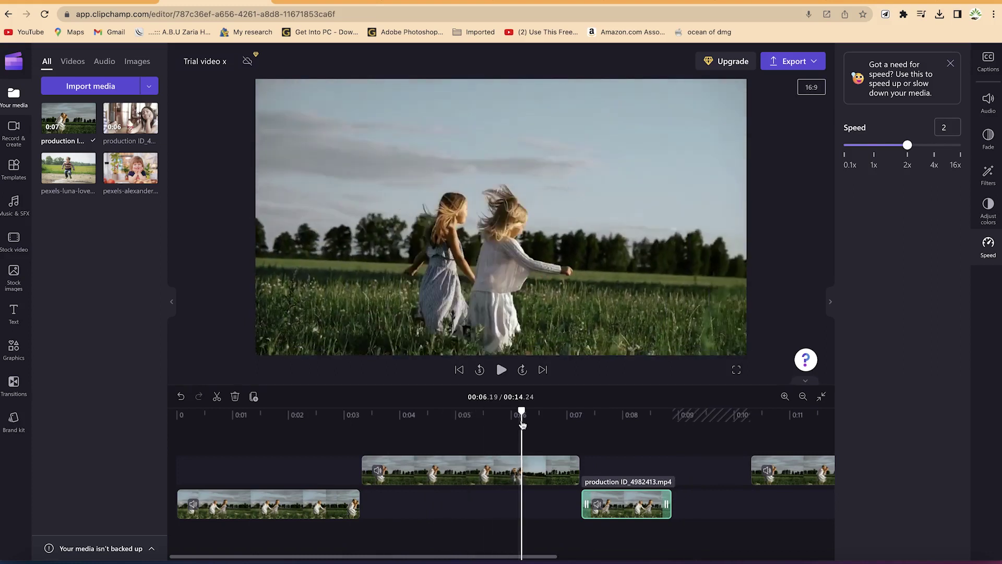
pyautogui.press('space')
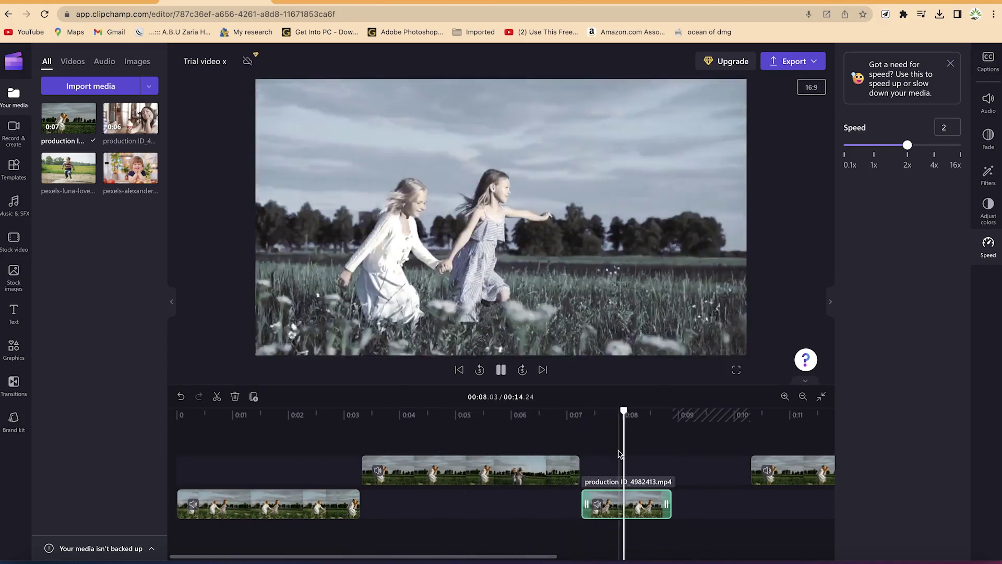
pyautogui.press('space')
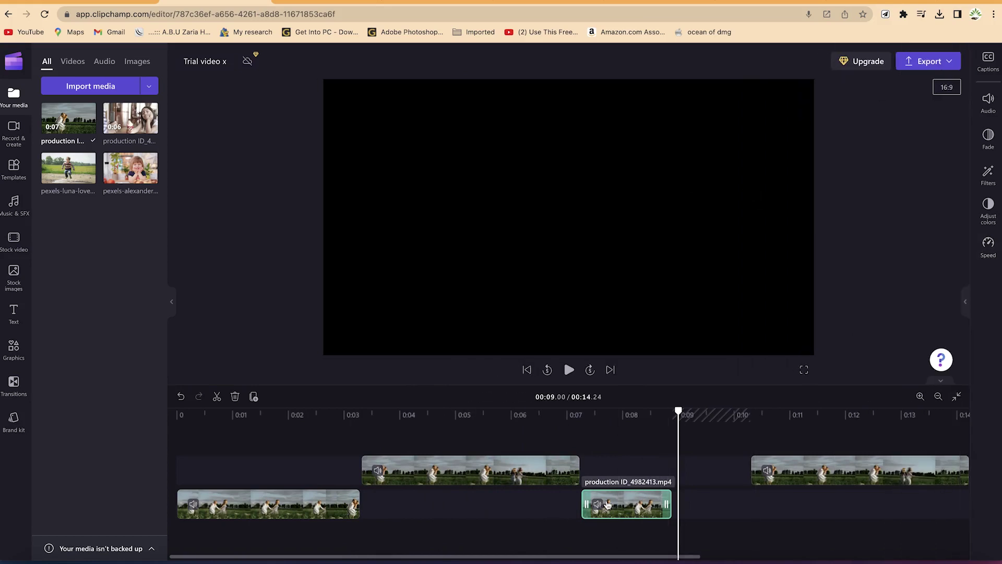
pyautogui.moveTo(678, 408)
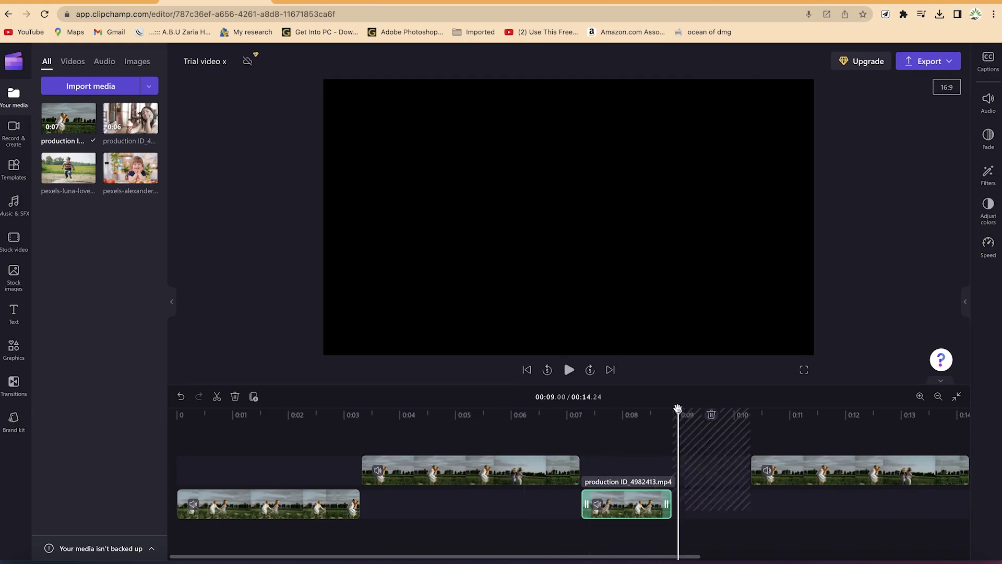
pyautogui.moveTo(679, 411); pyautogui.dragTo(618, 411)
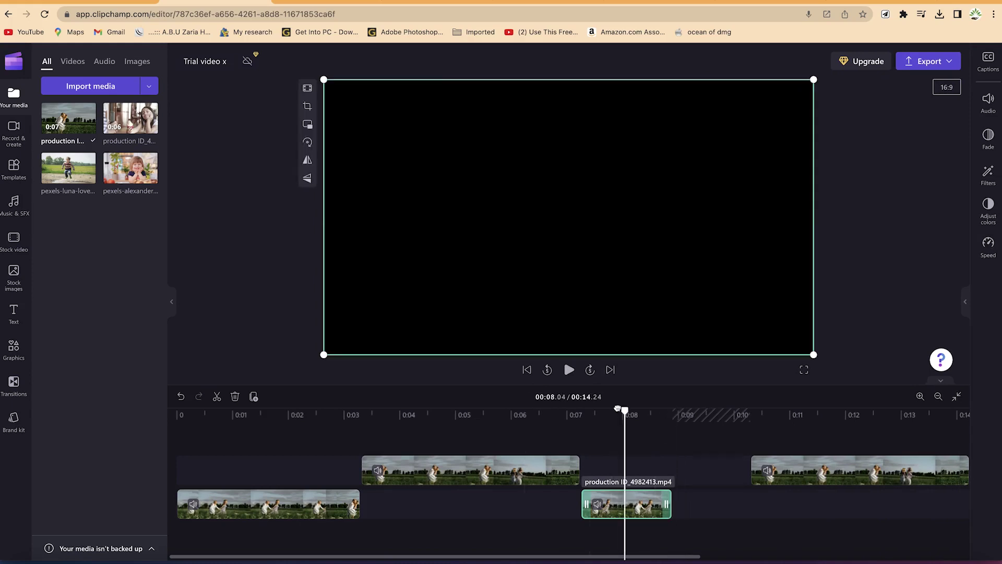